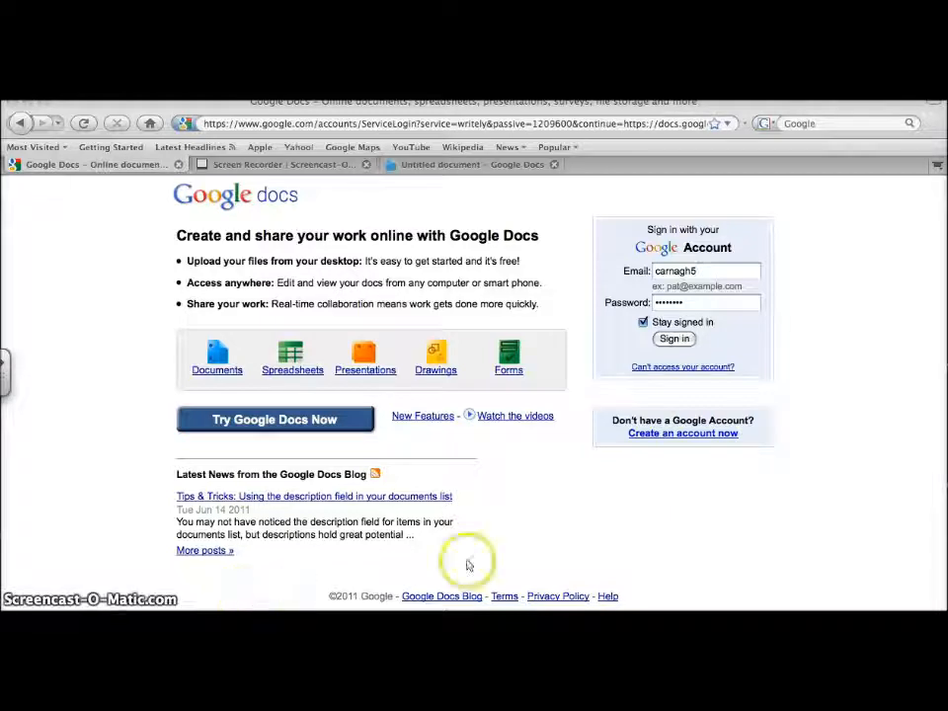
- Submit the account password on the Google Docs sign-in page to load the documents home list
left_click(678, 340)
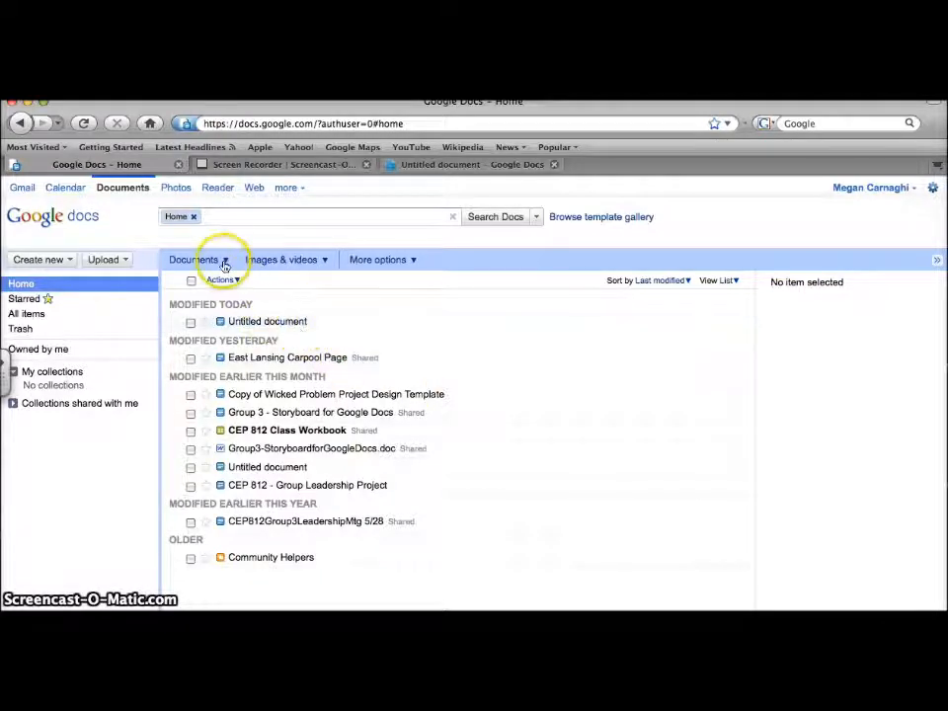
- Create a new blank Untitled document, click into its page, and show its sharing options
left_click(62, 261)
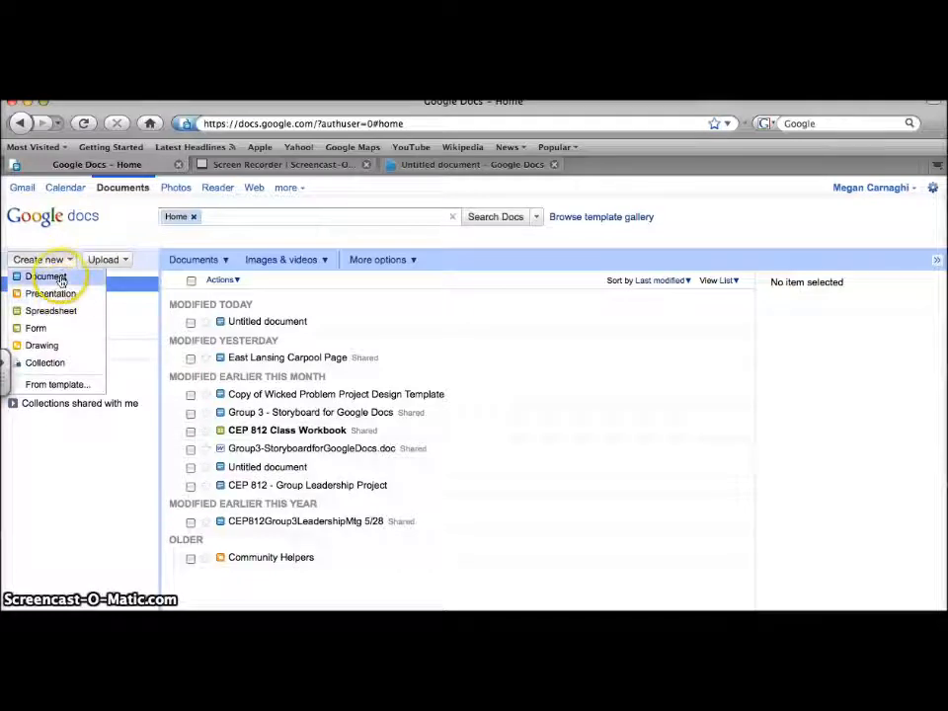
left_click(55, 276)
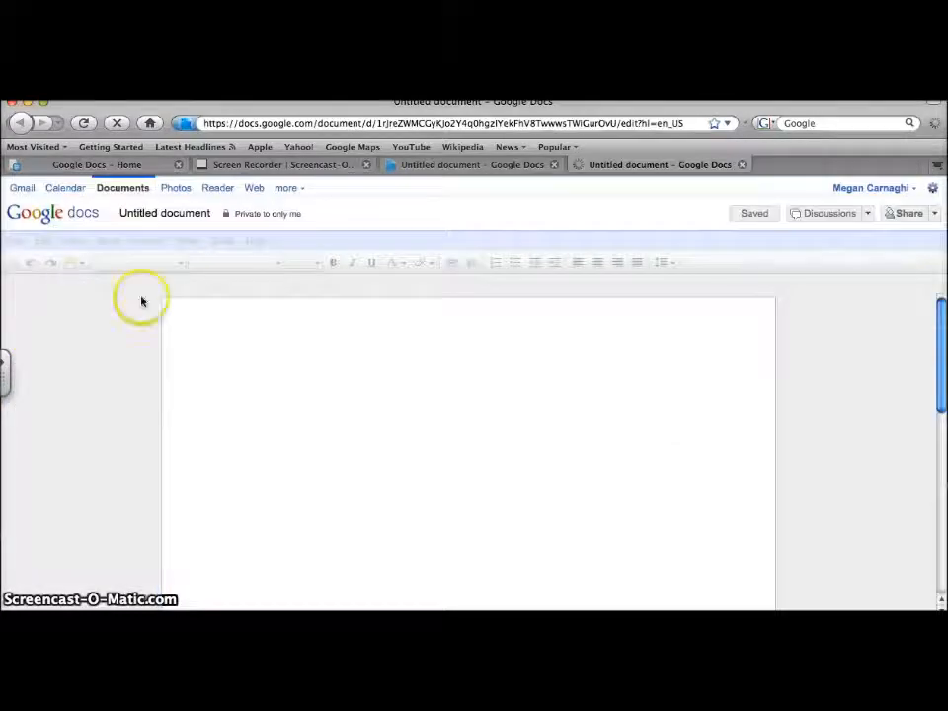
left_click(285, 381)
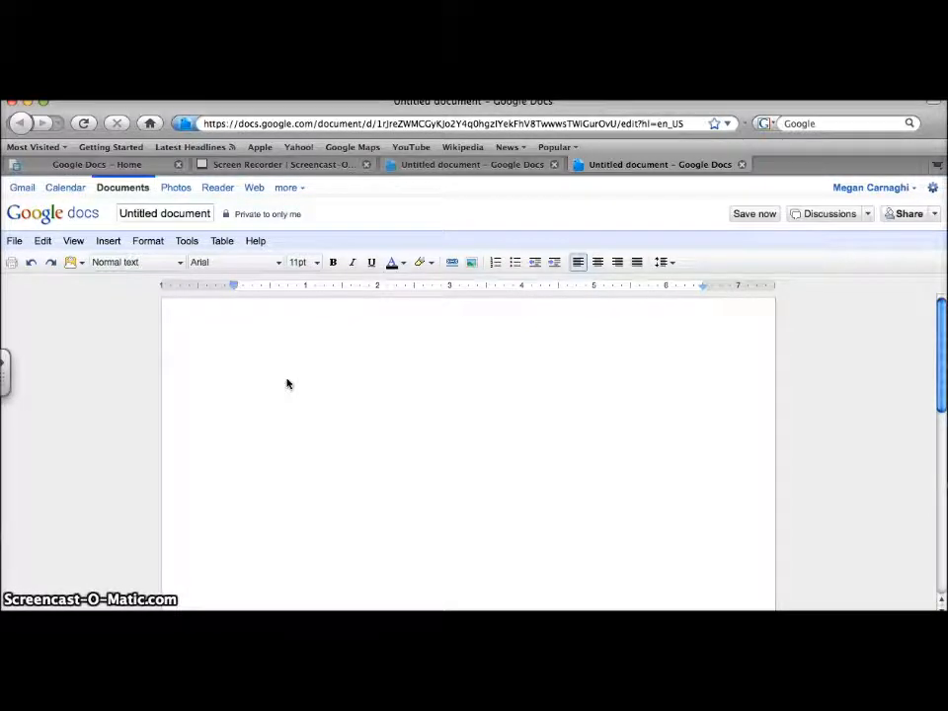
left_click(173, 525)
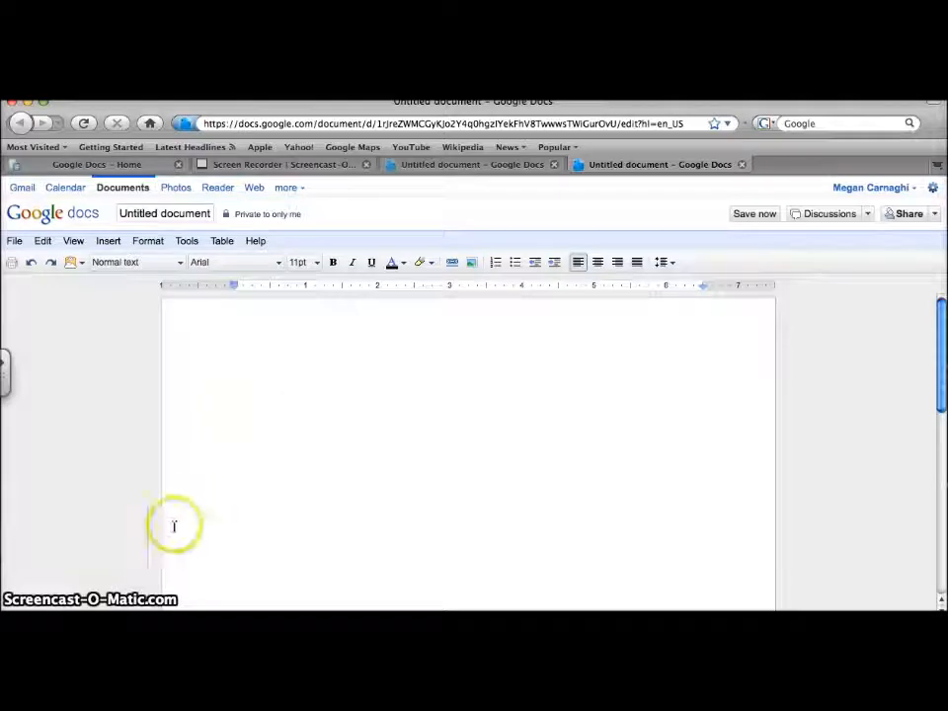
left_click(928, 215)
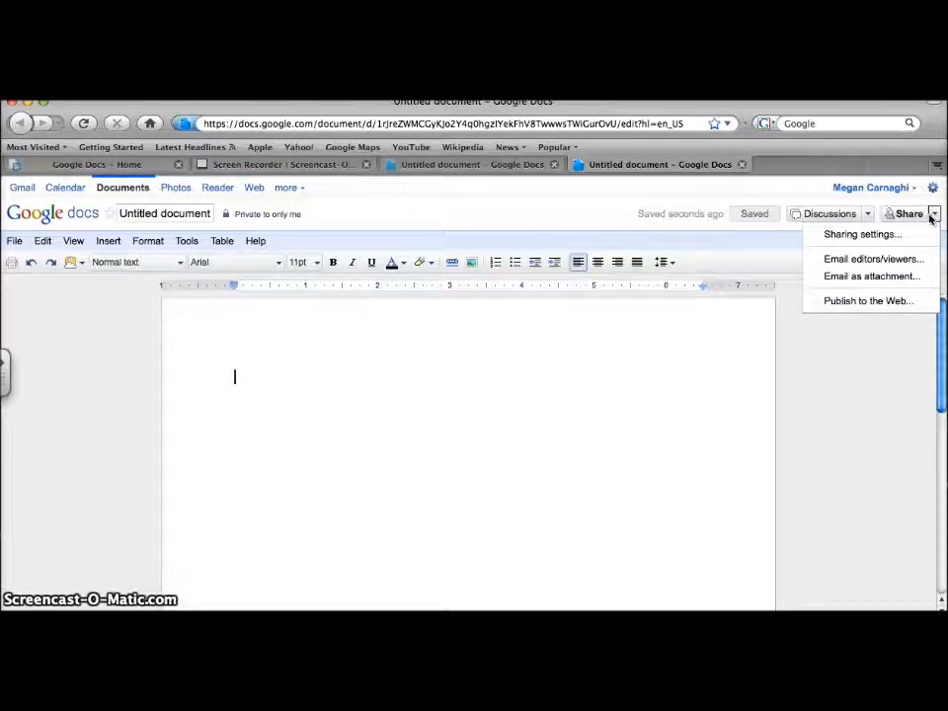
left_click(899, 260)
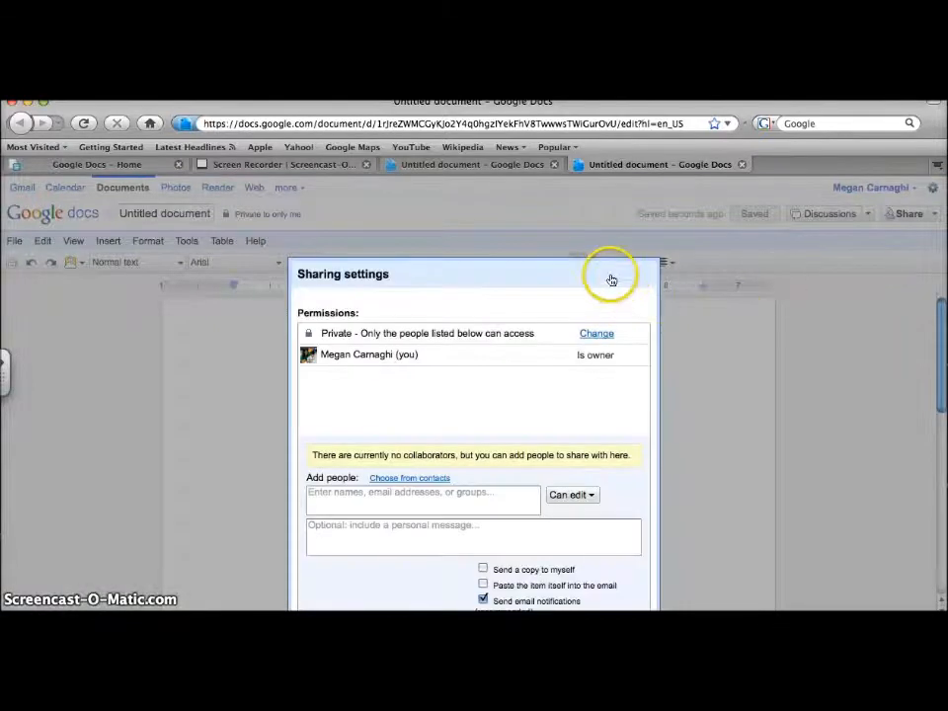
left_click_drag(611, 281, 610, 200)
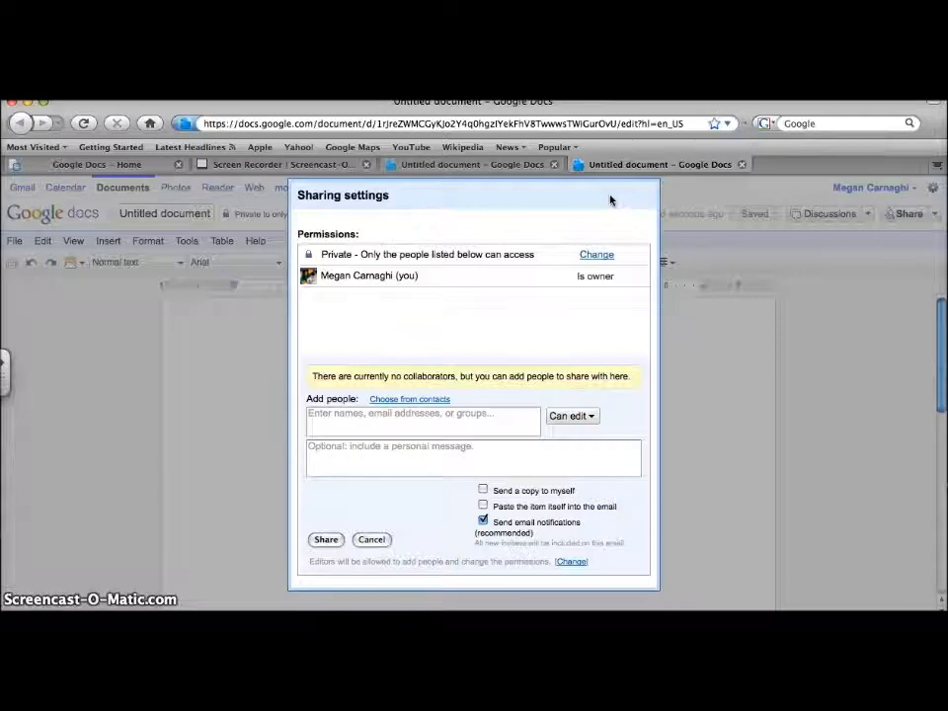
left_click(372, 540)
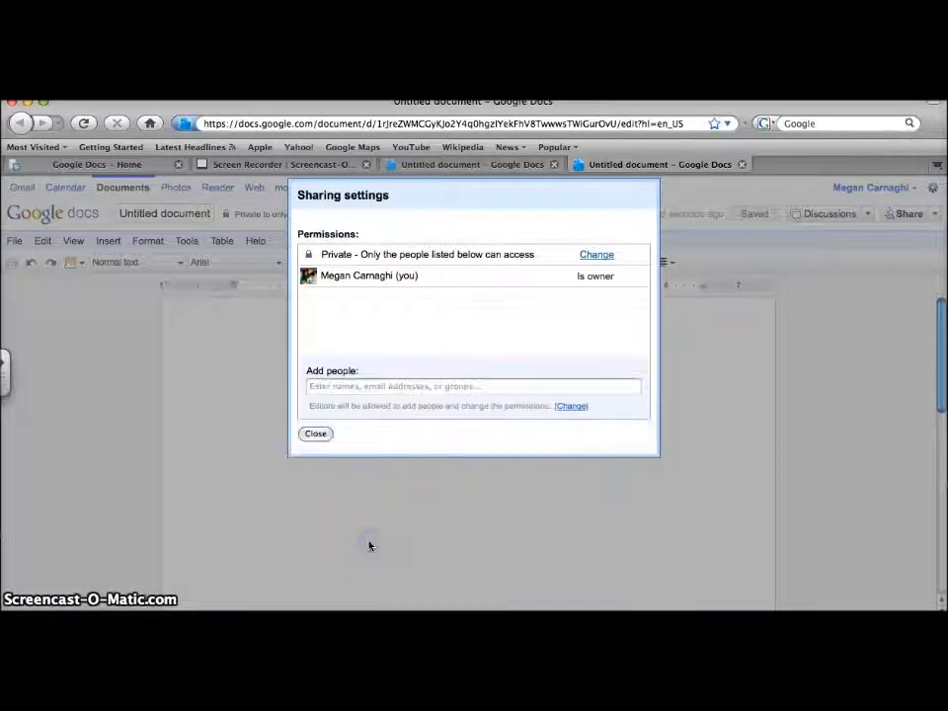
left_click(313, 433)
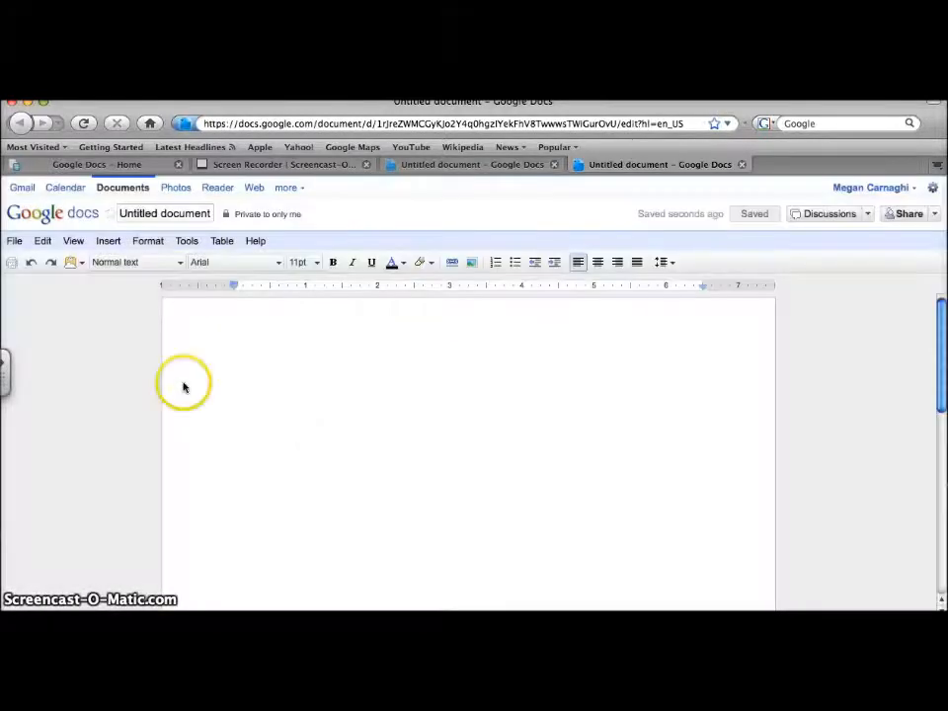
- View the blank document's revision history from the File menu, then return to the All items list
left_click(16, 242)
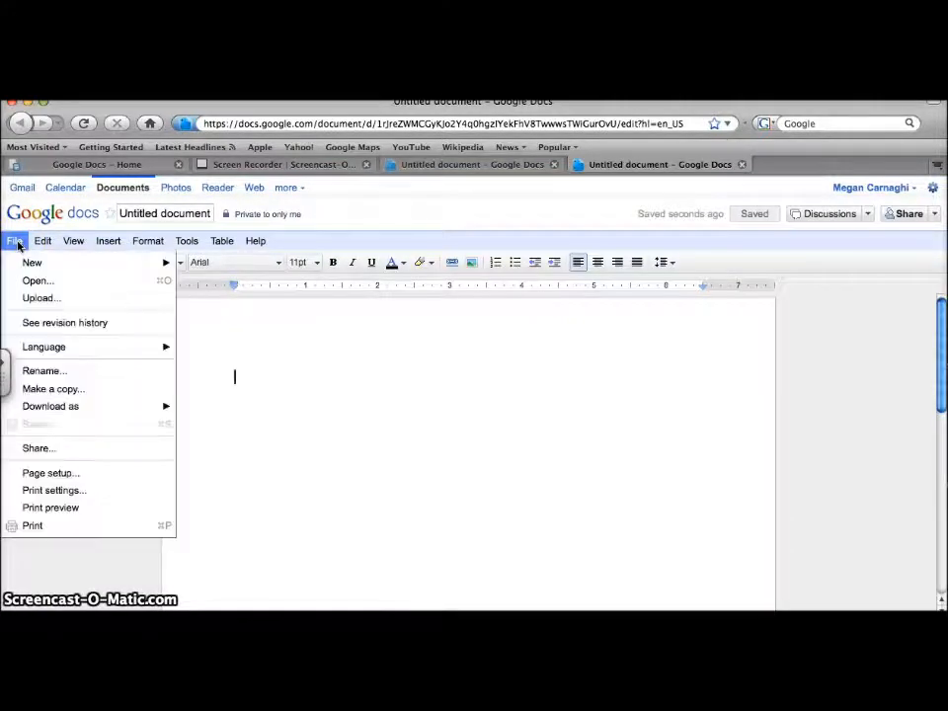
left_click(43, 322)
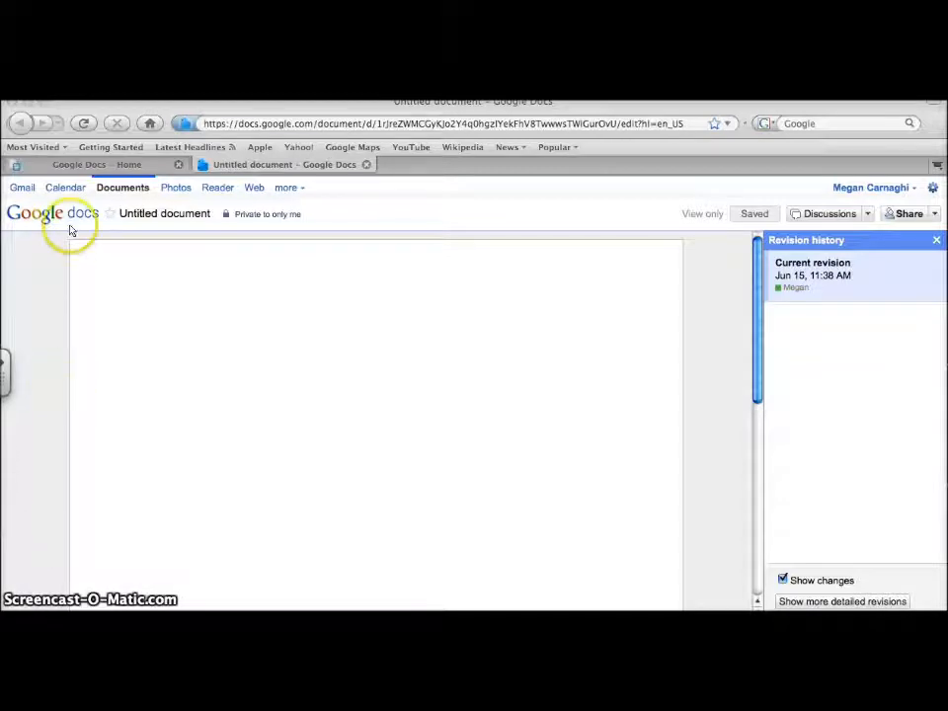
left_click(79, 167)
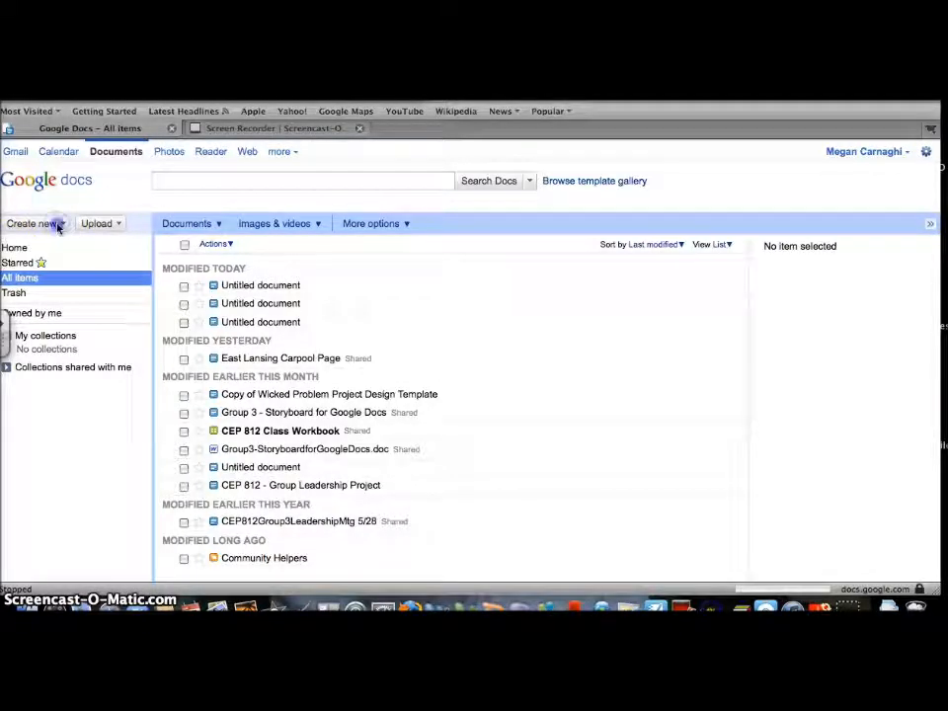
- Create another blank document and type 'Hello!' in it
left_click(58, 227)
left_click(50, 243)
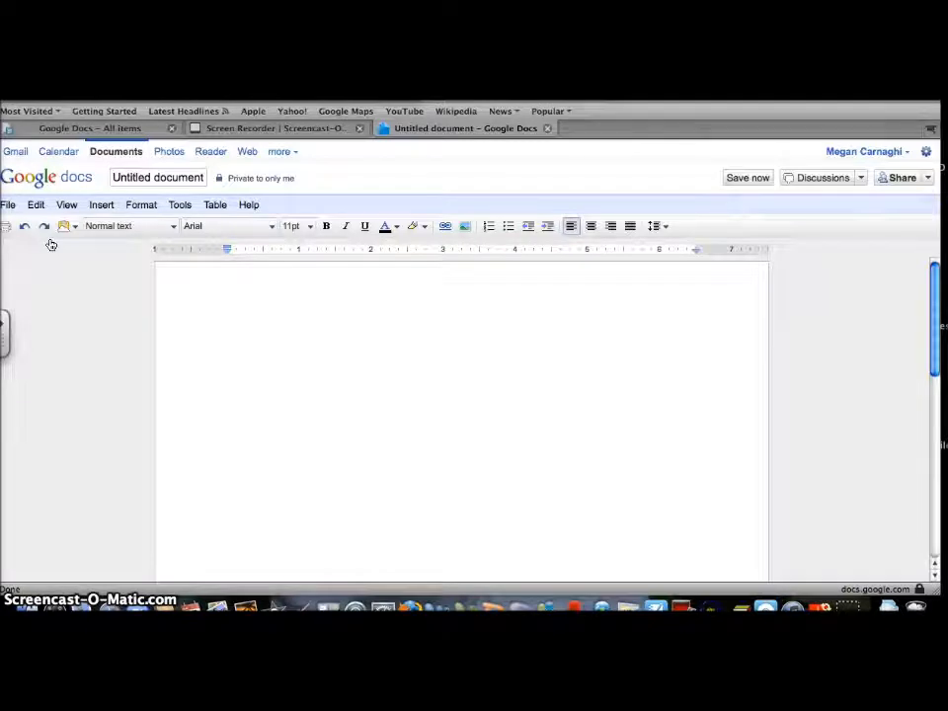
type("Hello!")
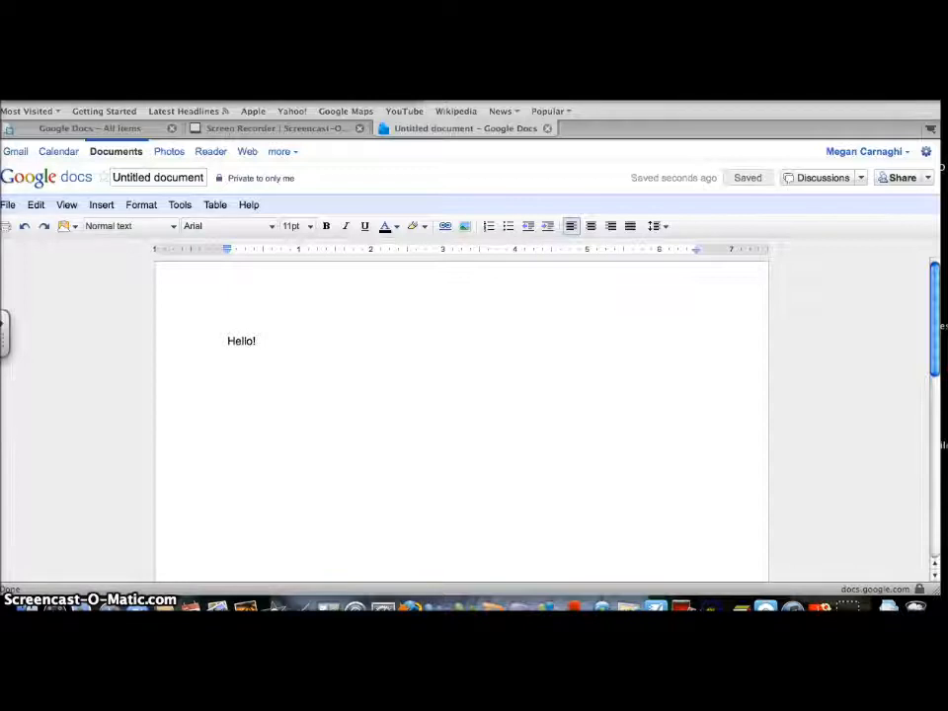
- Print the document as Untitleddocument.pdf to the Dell Photo AIO 922 from Preview, then close Preview
left_click(8, 231)
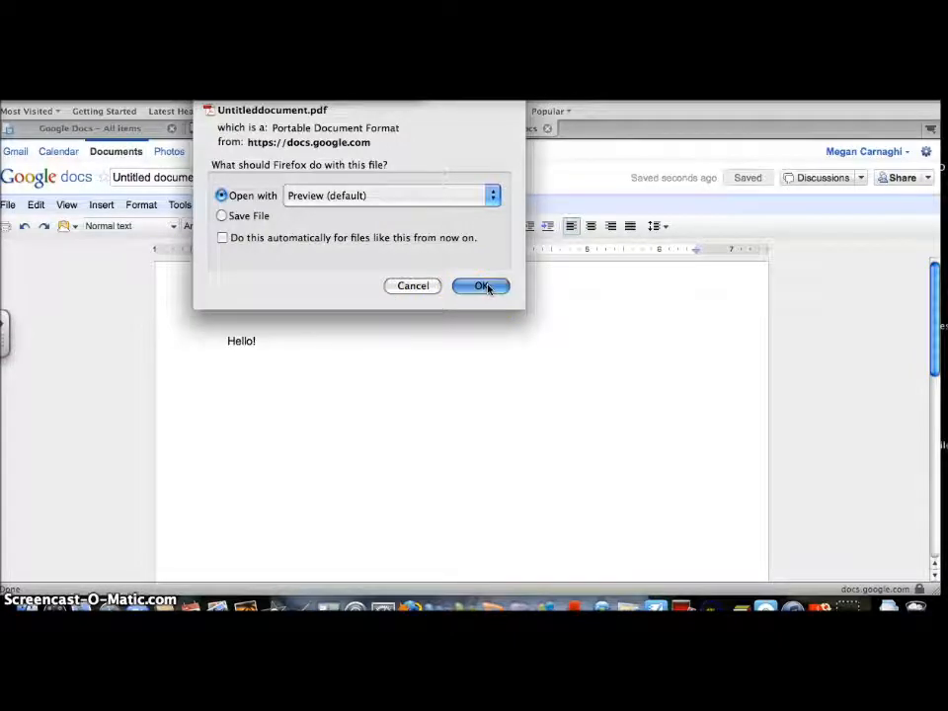
left_click(484, 286)
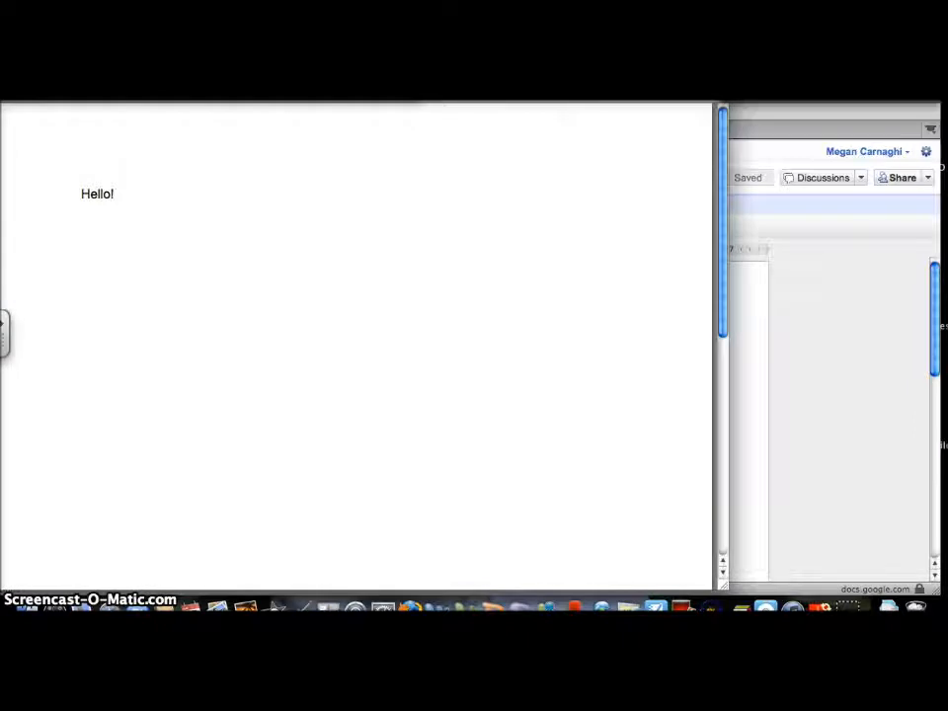
left_click(96, 101)
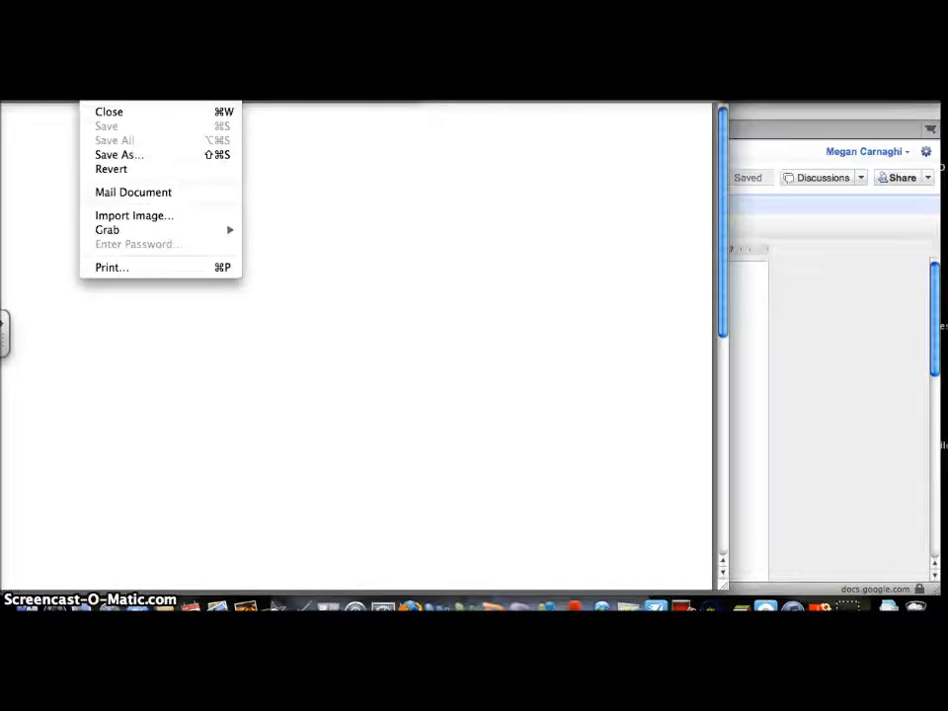
left_click(116, 267)
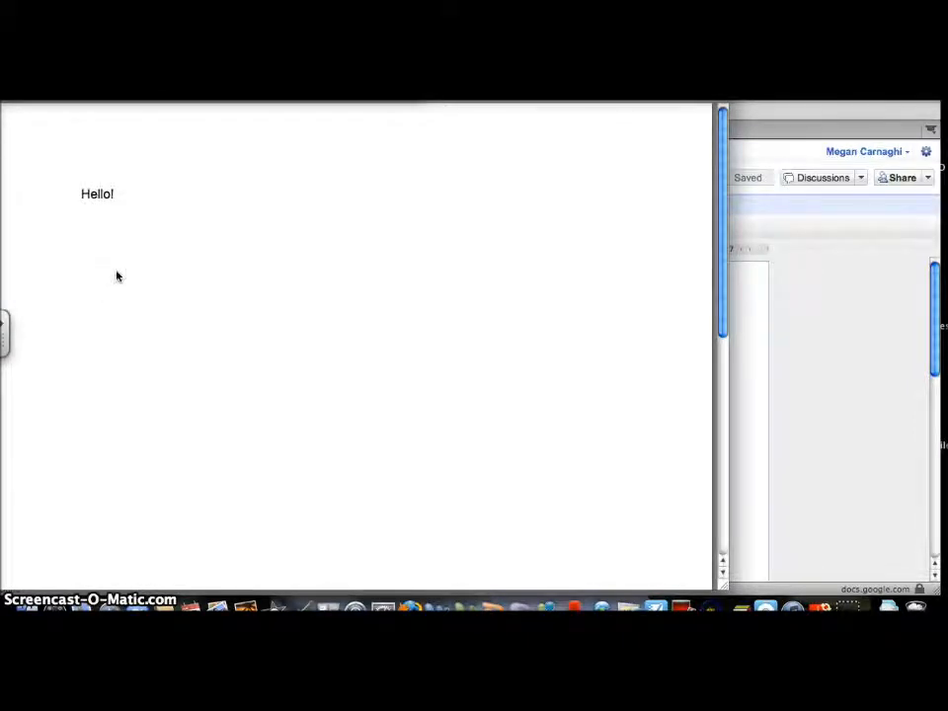
left_click(482, 201)
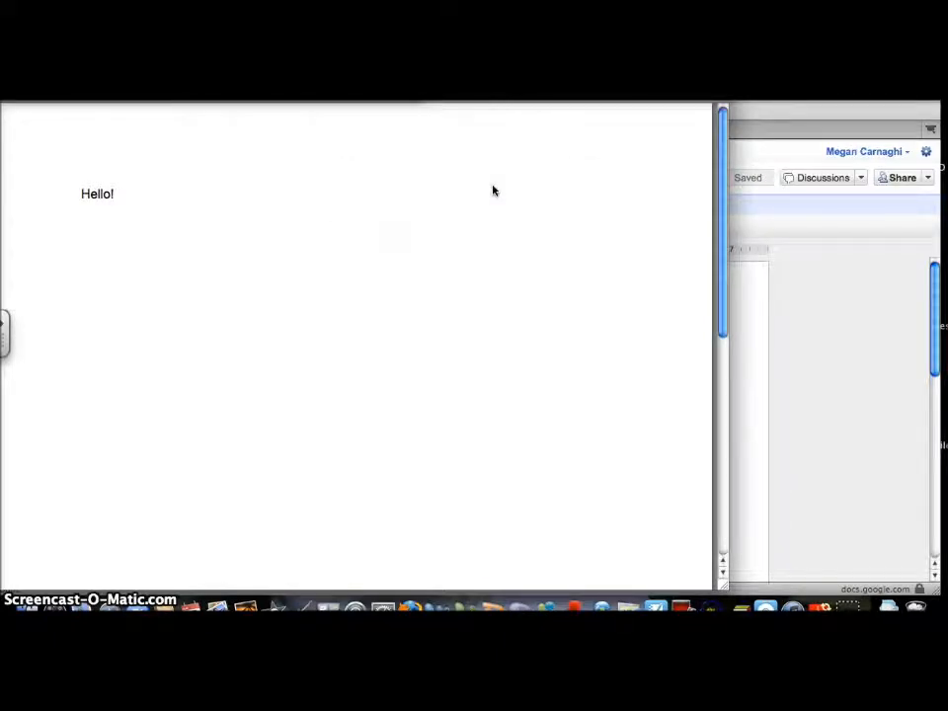
left_click(508, 181)
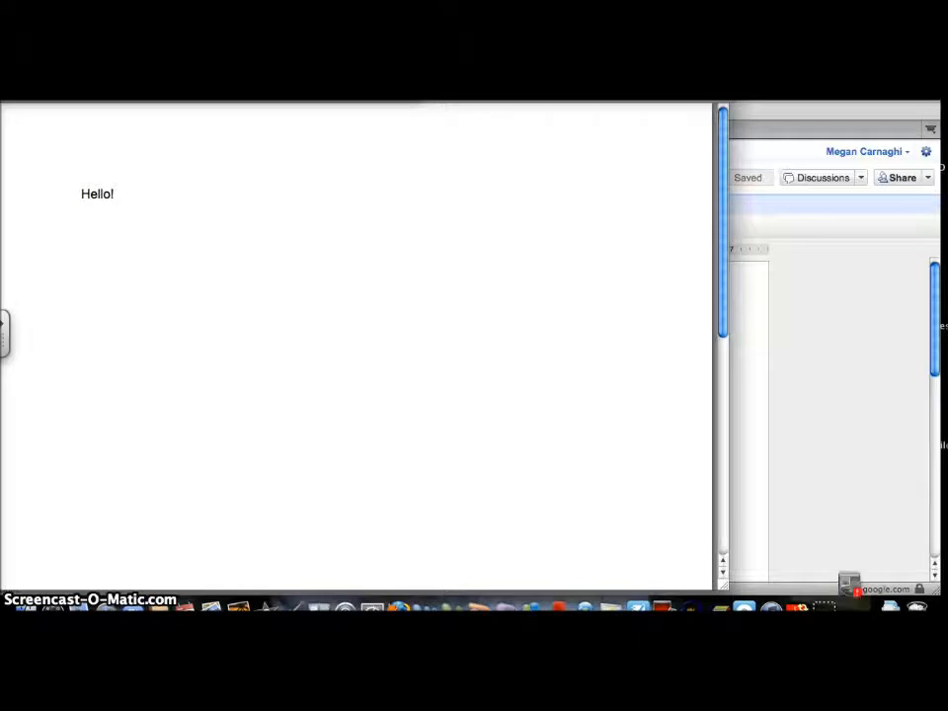
key("super+w")
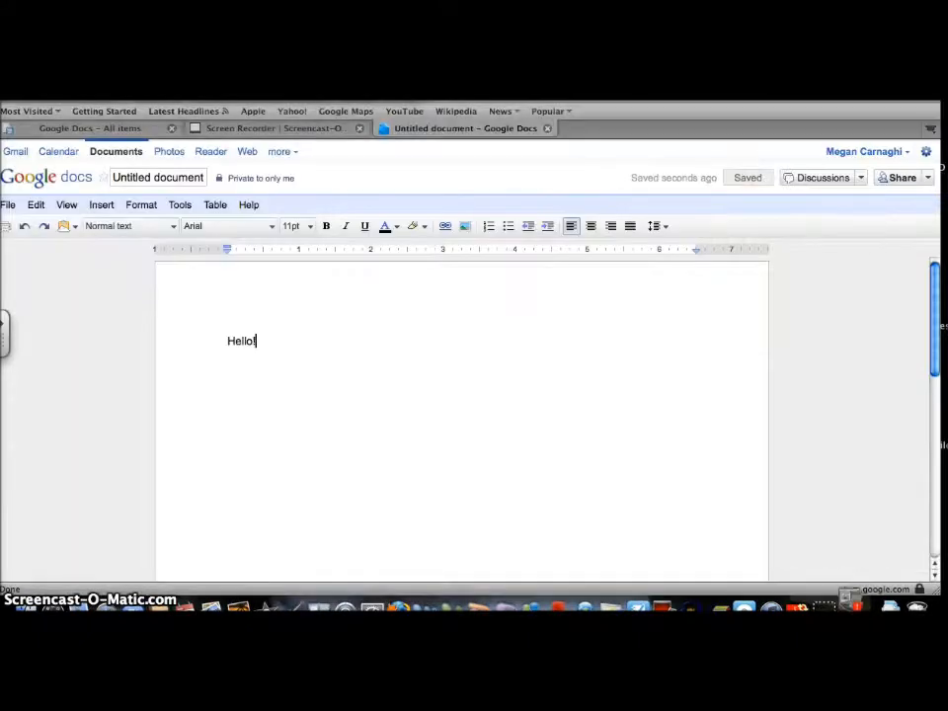
- Browse the toolbar's web clipboard, paragraph style, font (Arial) and font size menus
left_click(73, 228)
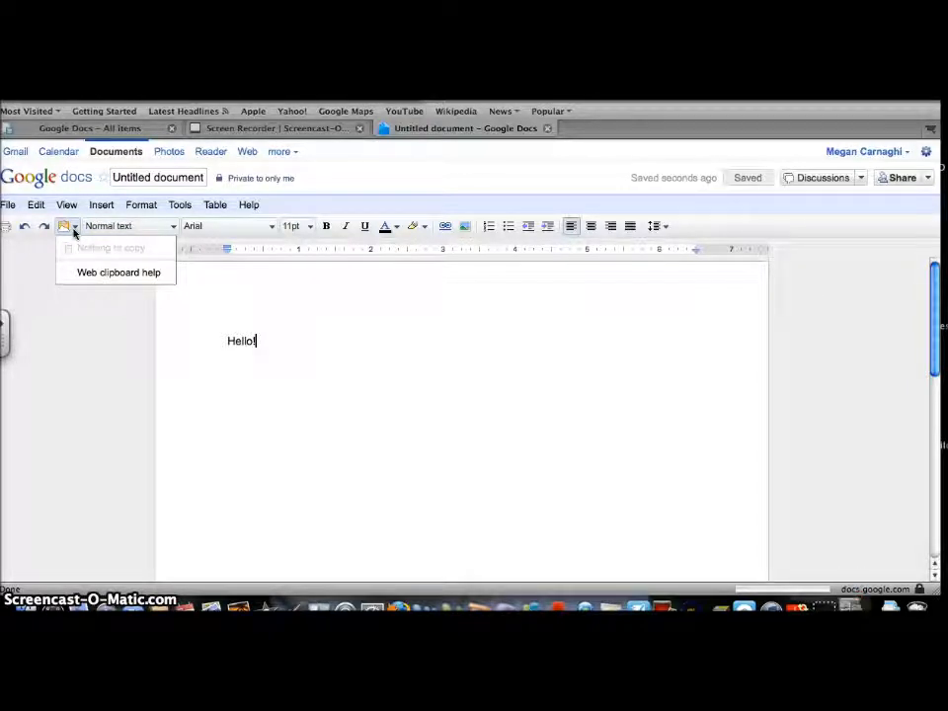
left_click(153, 226)
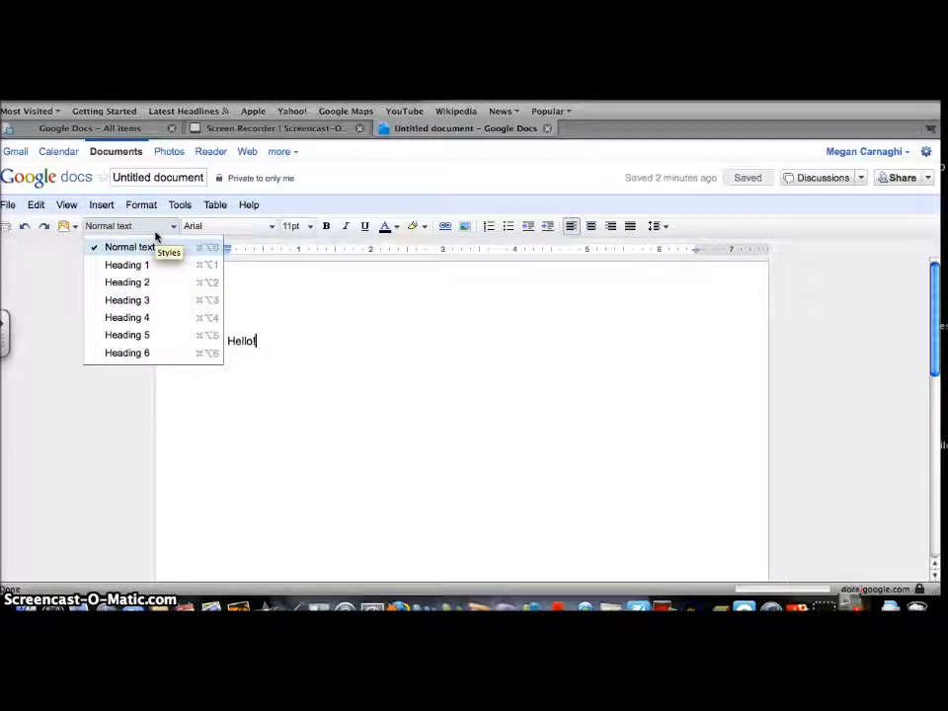
left_click(207, 229)
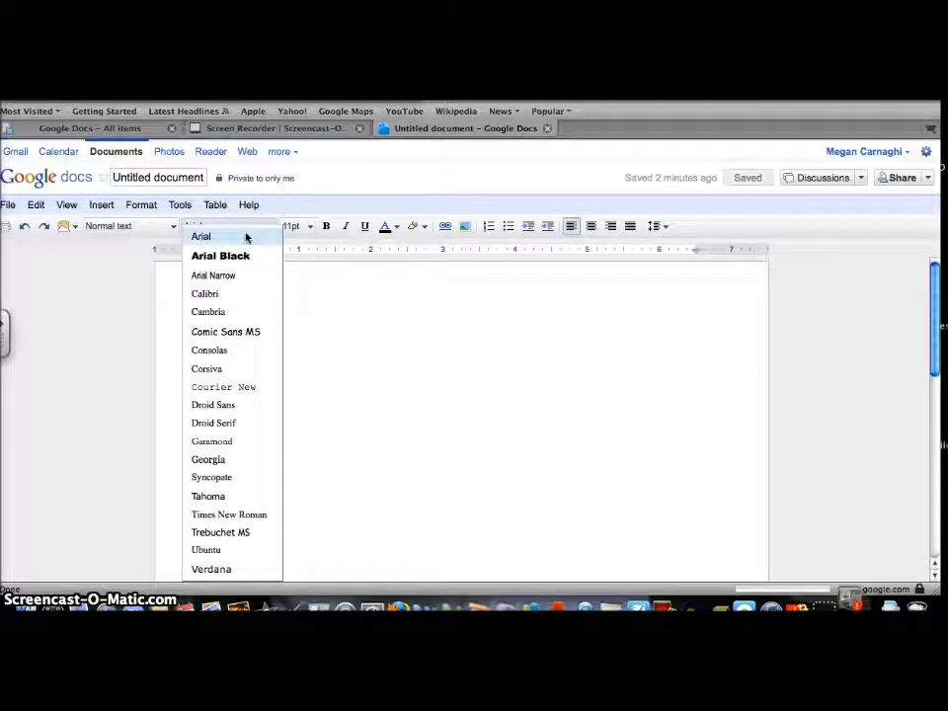
left_click(287, 229)
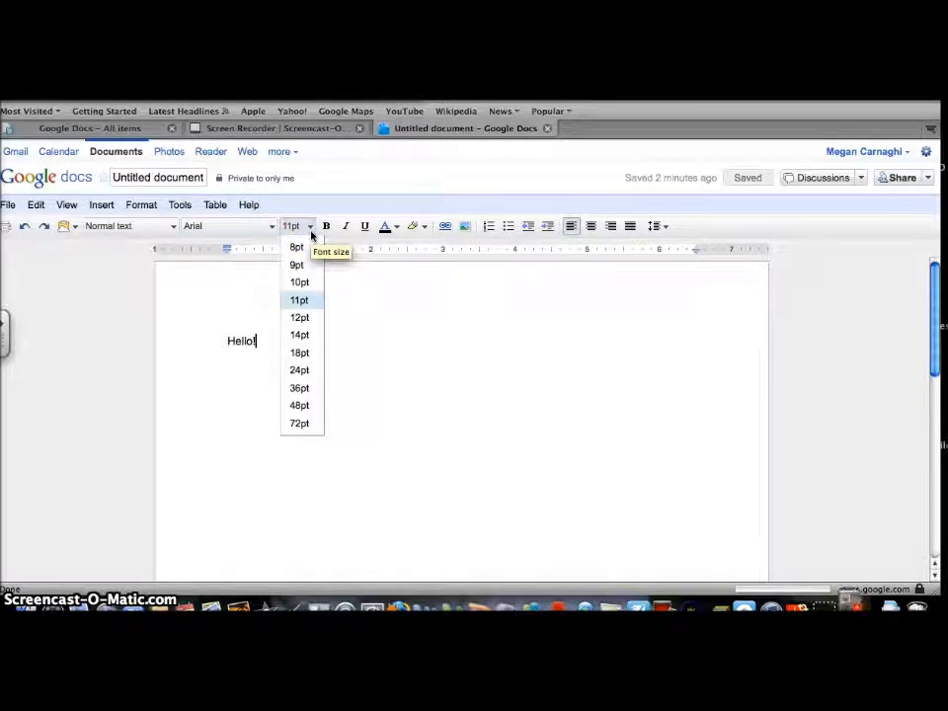
left_click(329, 235)
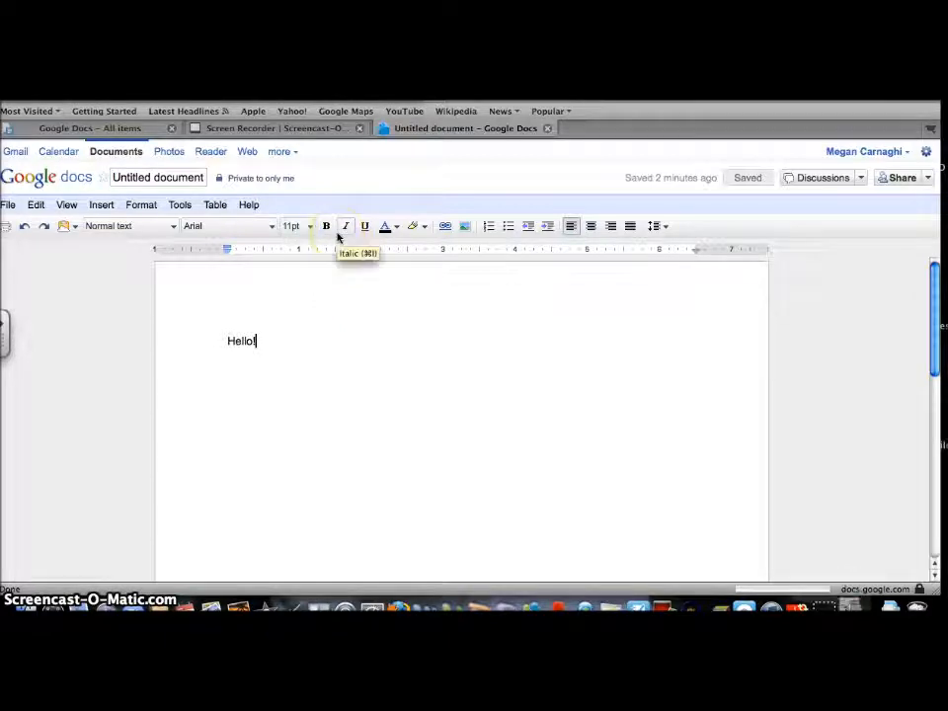
left_click(344, 231)
left_click(365, 235)
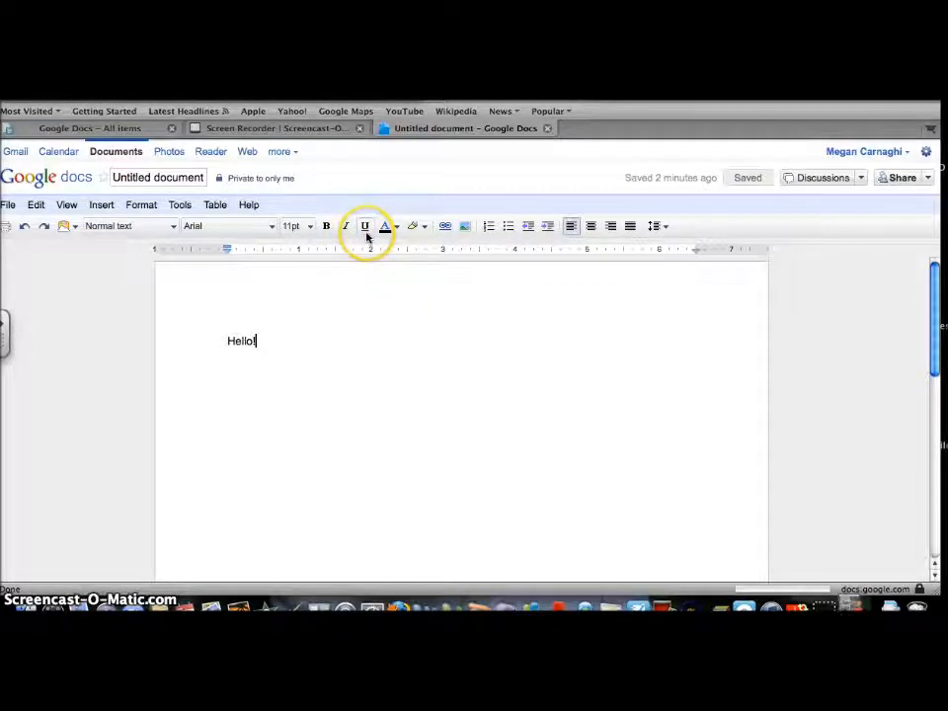
left_click(417, 233)
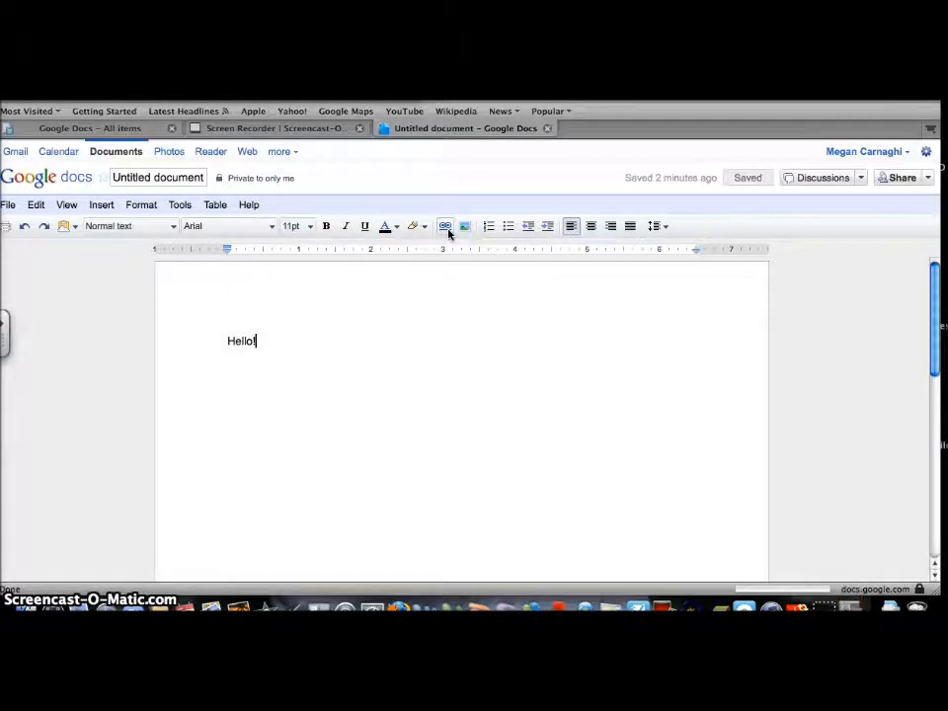
- Start a link and cancel it, then bring up the Insert image dialog
left_click(447, 230)
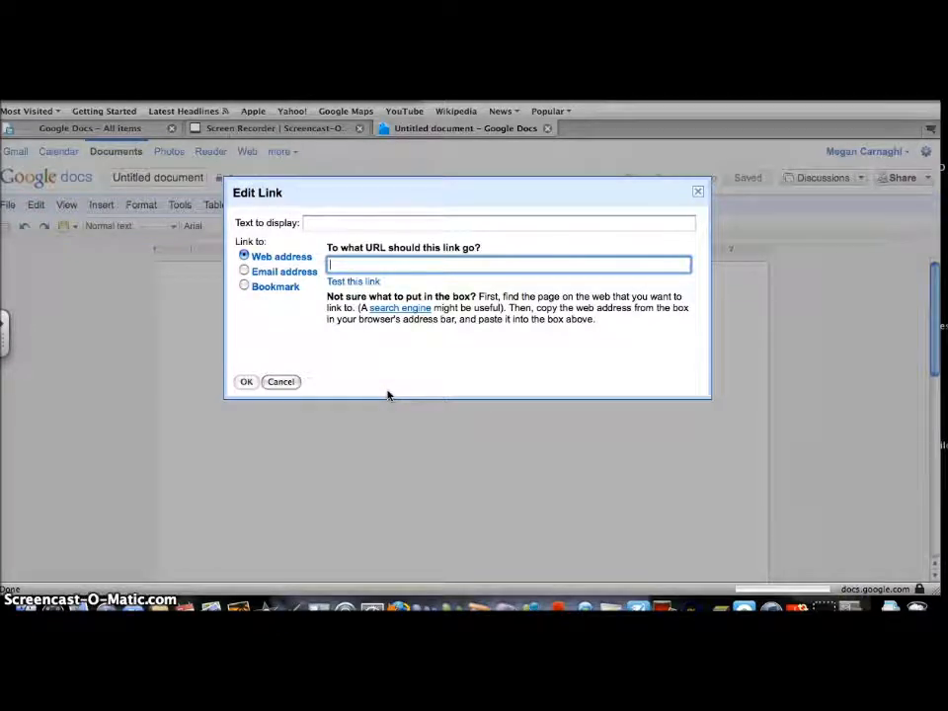
left_click(282, 382)
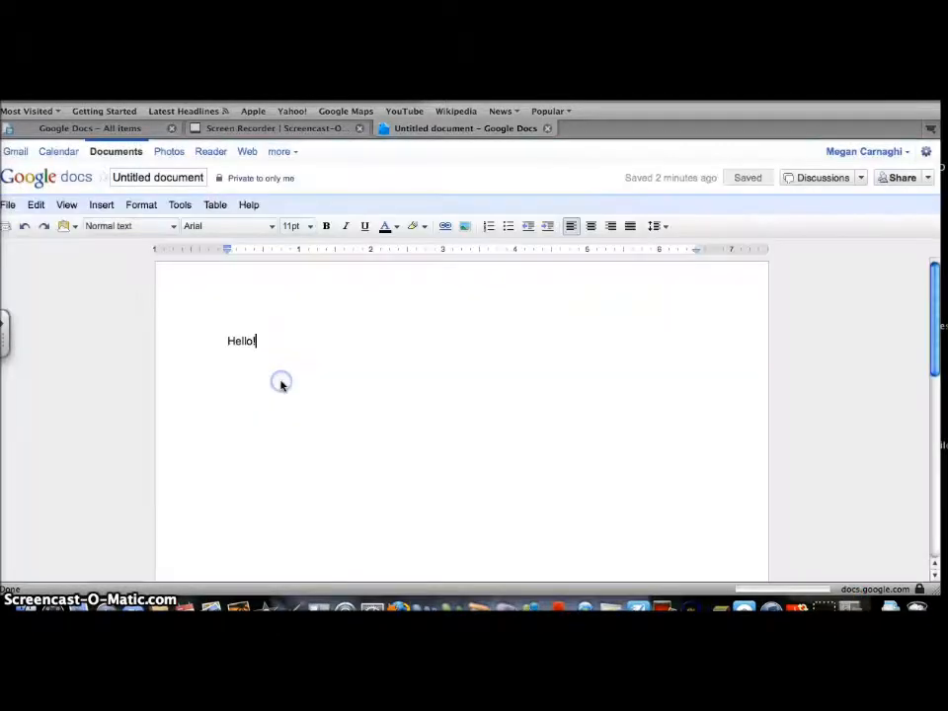
left_click(468, 233)
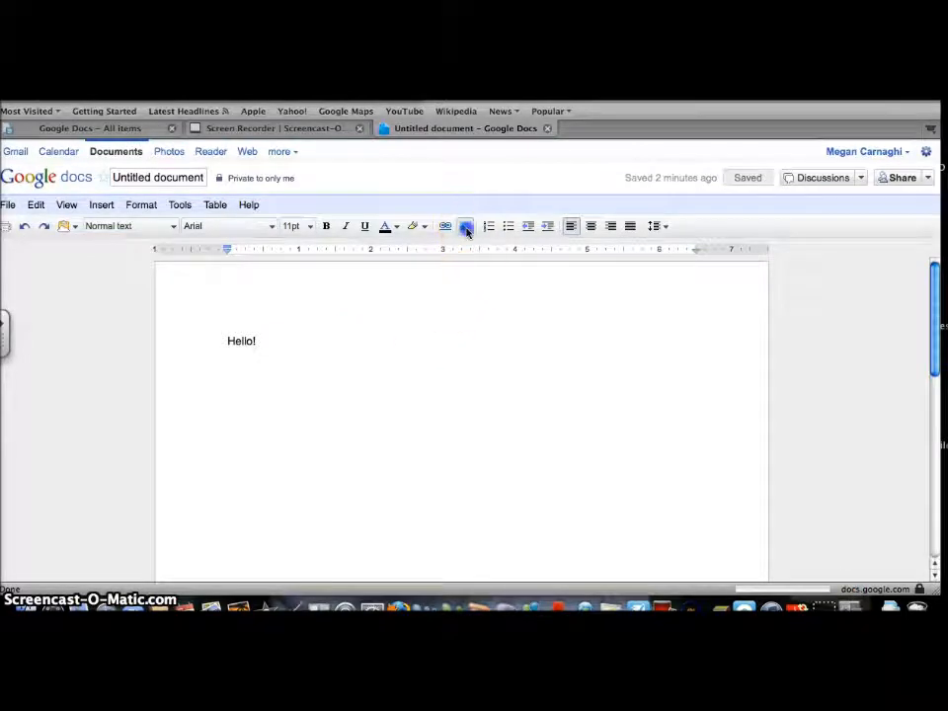
- Upload Michigan_state_logo.jpg from the Desktop so the Spartan logo sits above Hello!
left_click(507, 271)
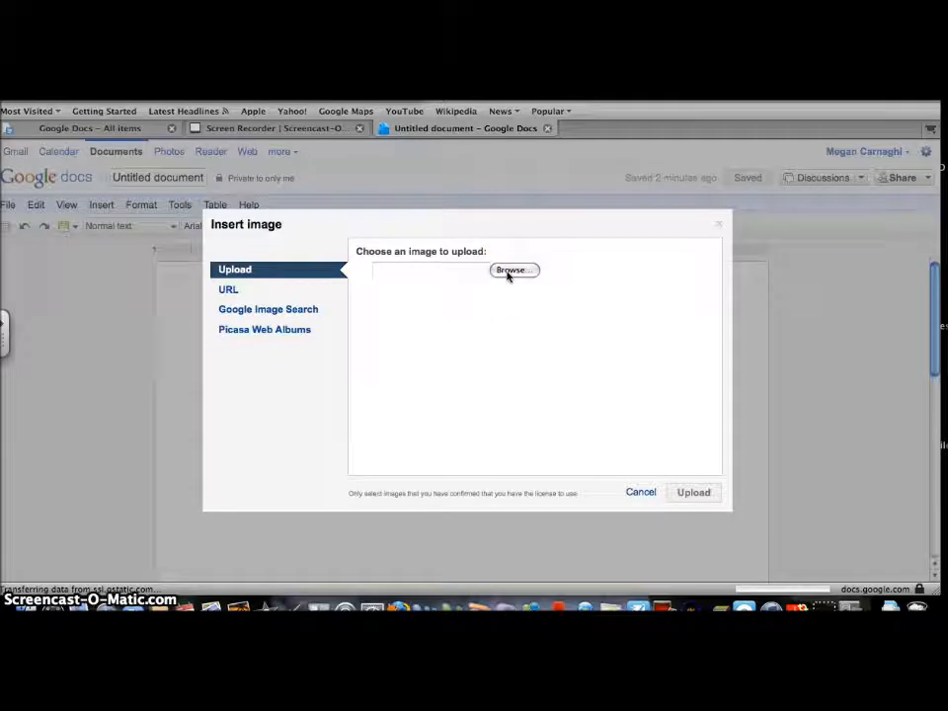
left_click(507, 272)
left_click(396, 257)
left_click(381, 227)
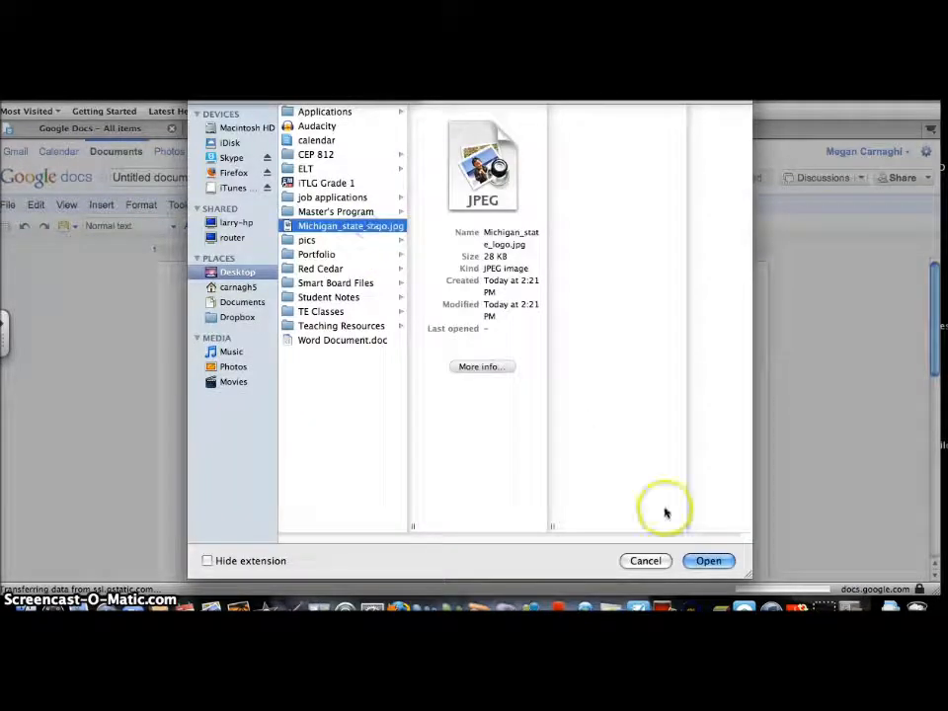
left_click(699, 560)
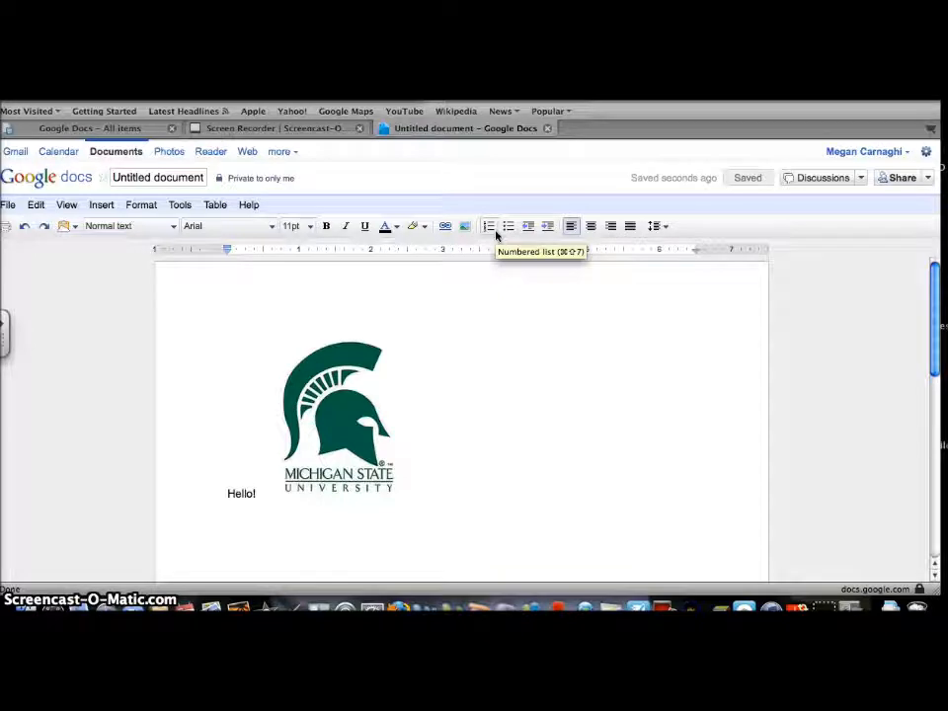
left_click(539, 233)
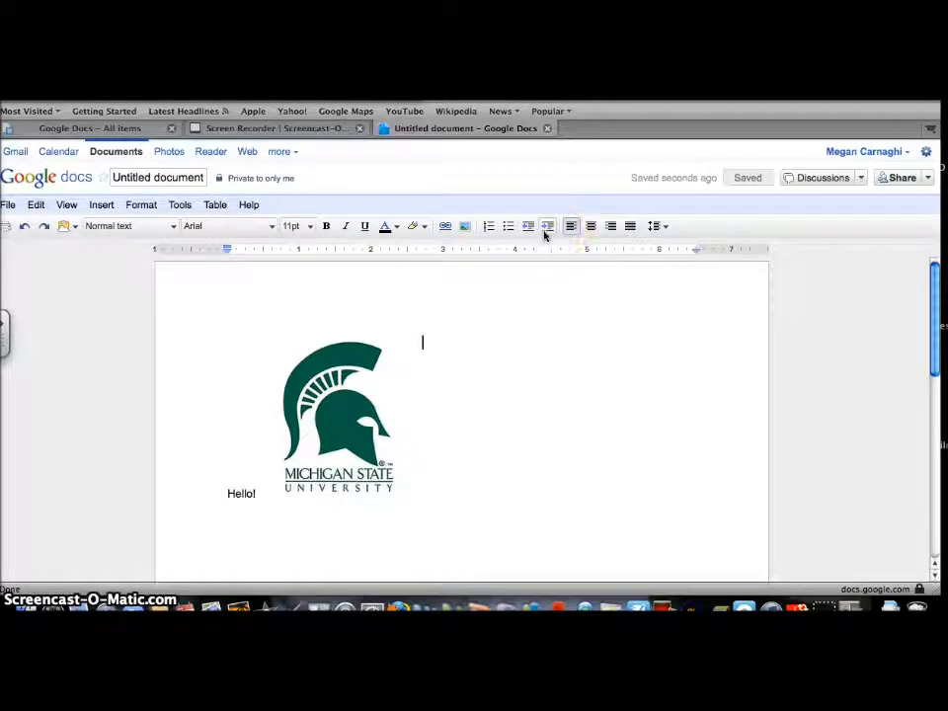
left_click(667, 228)
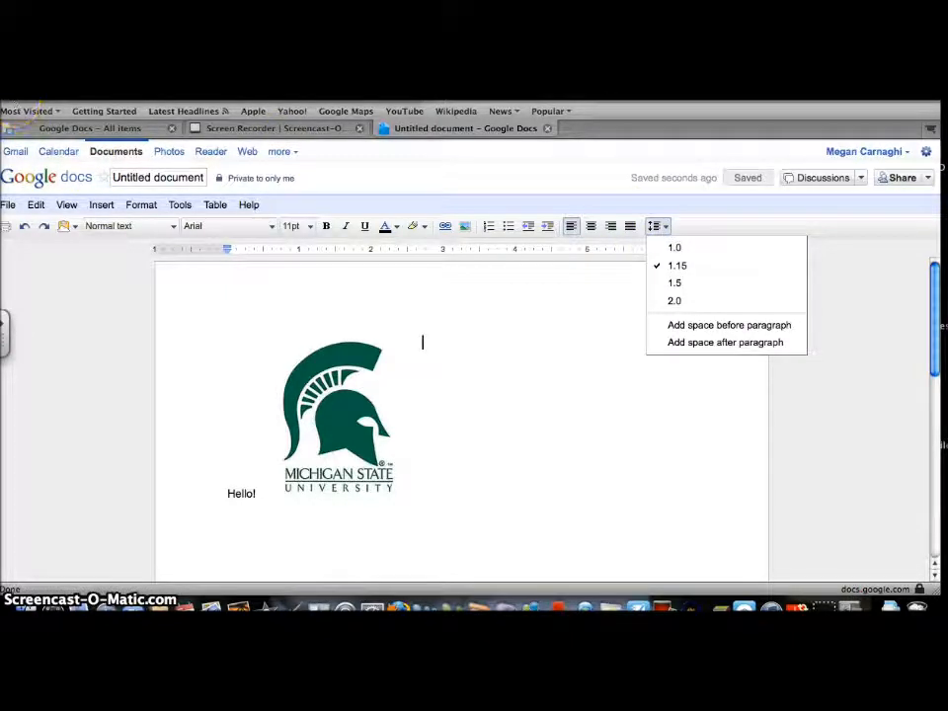
left_click(148, 177)
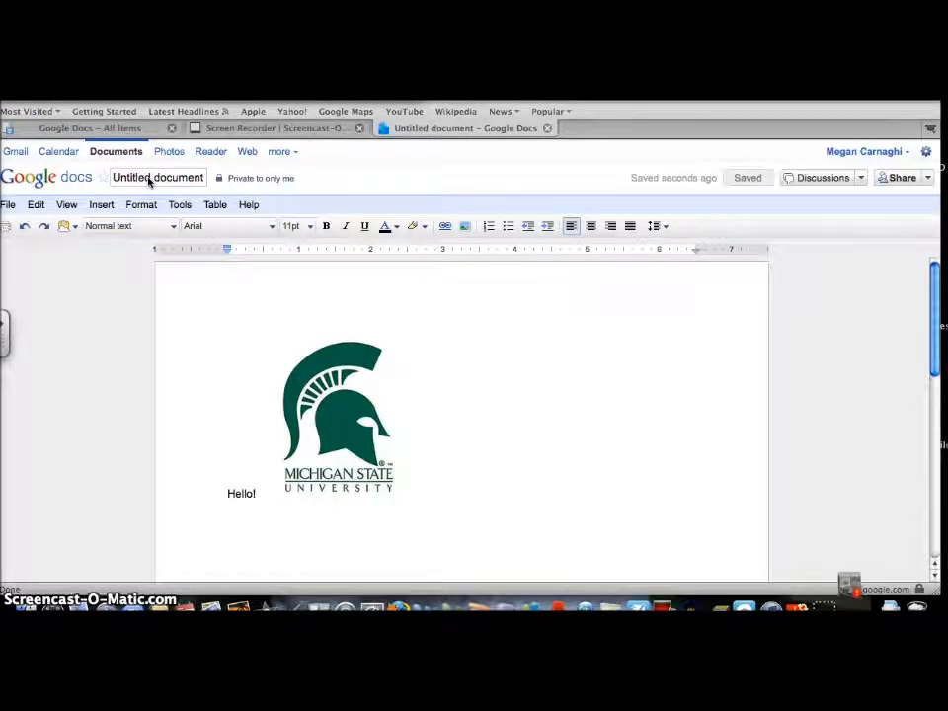
left_click(120, 182)
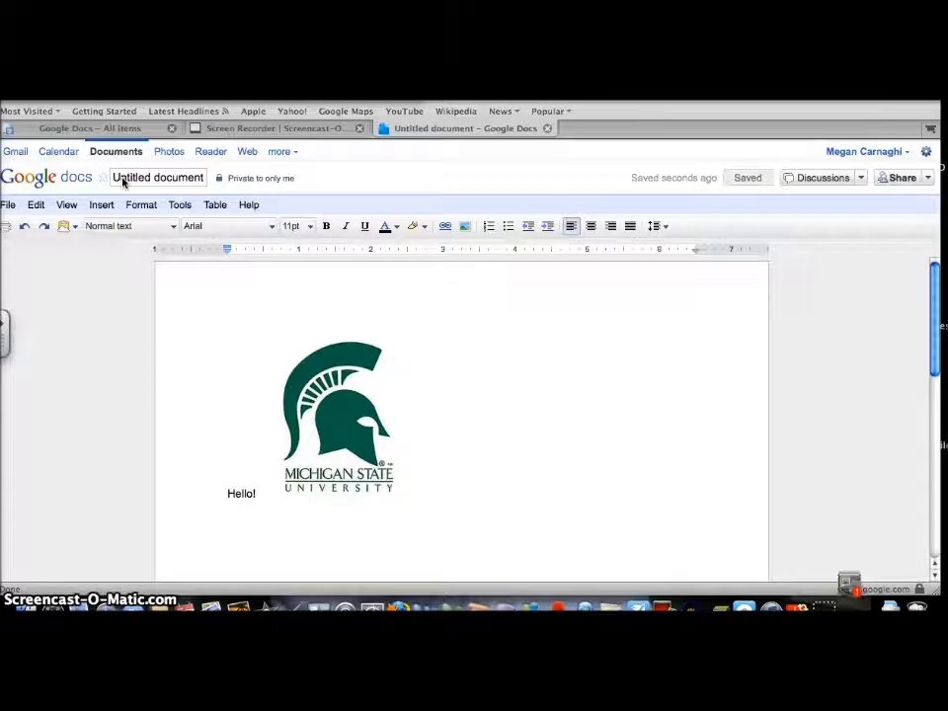
- Change the document title from Untitled to 'Word Document'
left_click(202, 179)
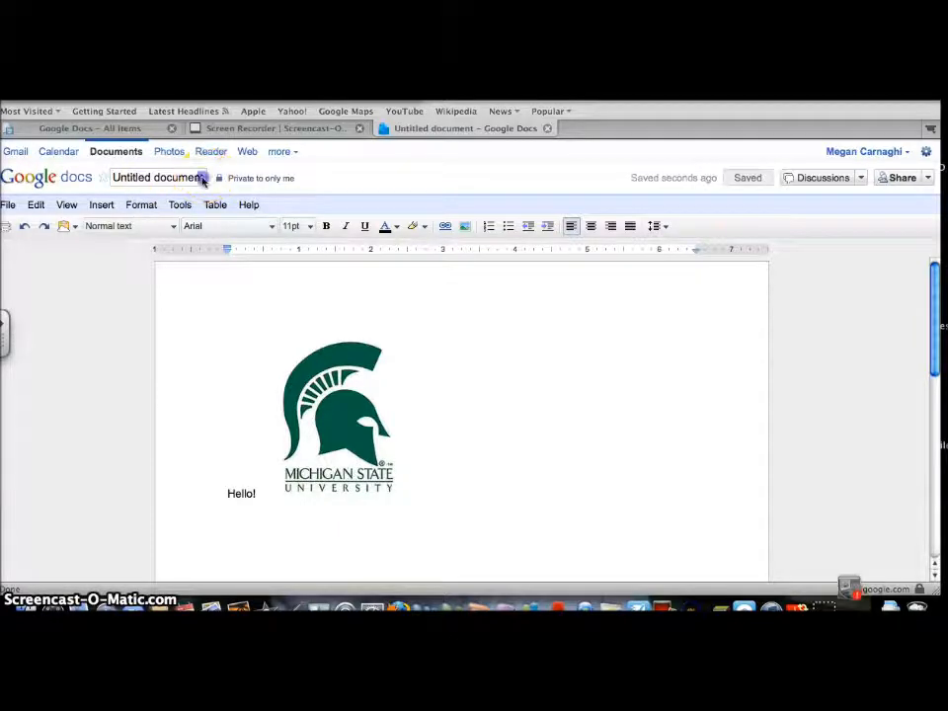
left_click(197, 183)
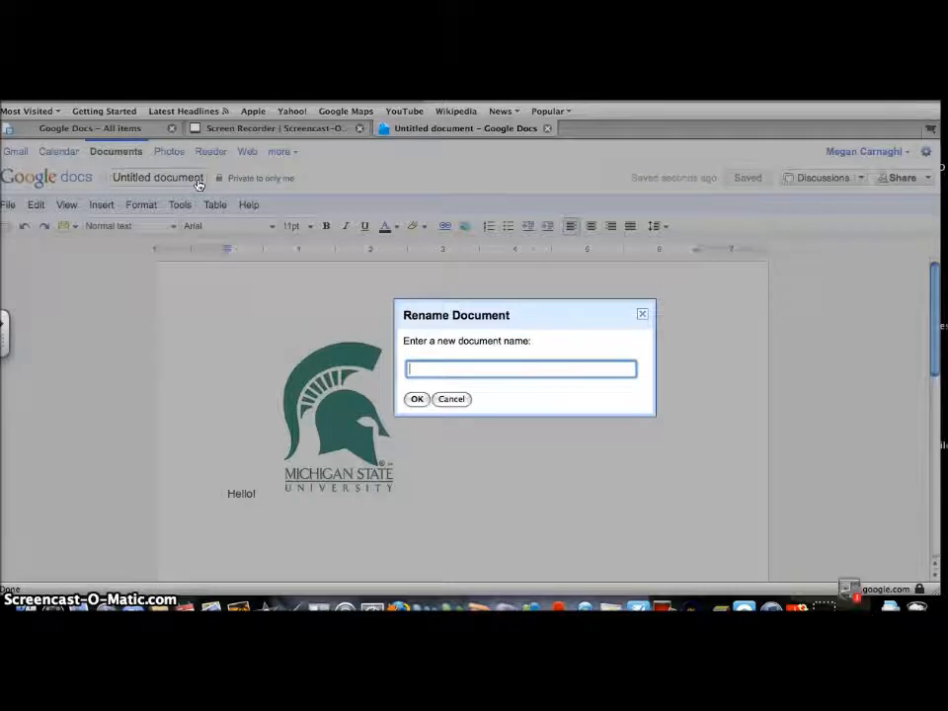
type("Word Document")
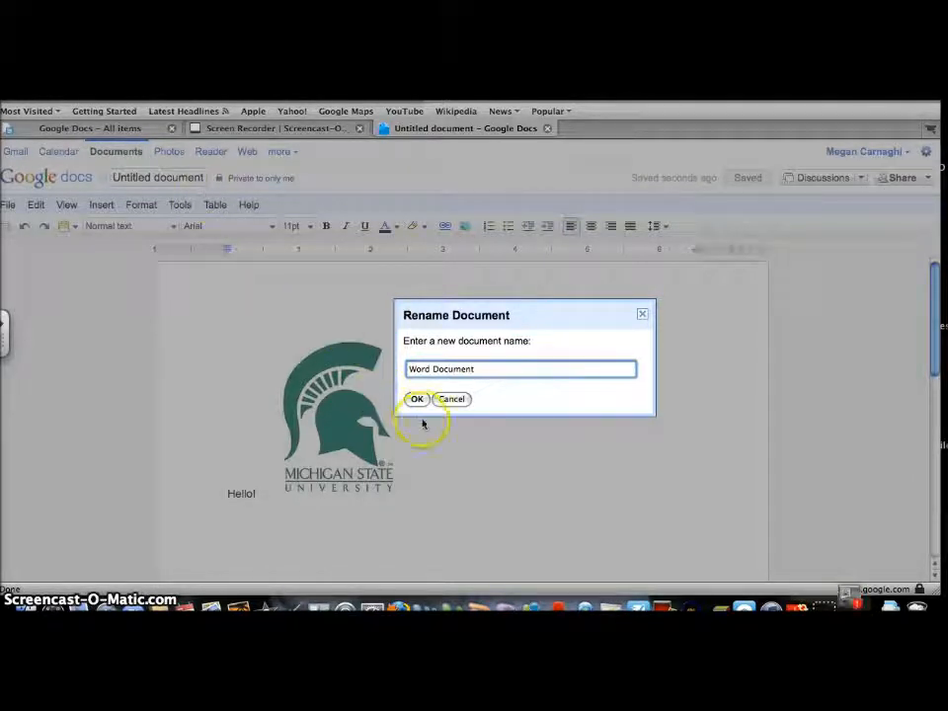
left_click(417, 401)
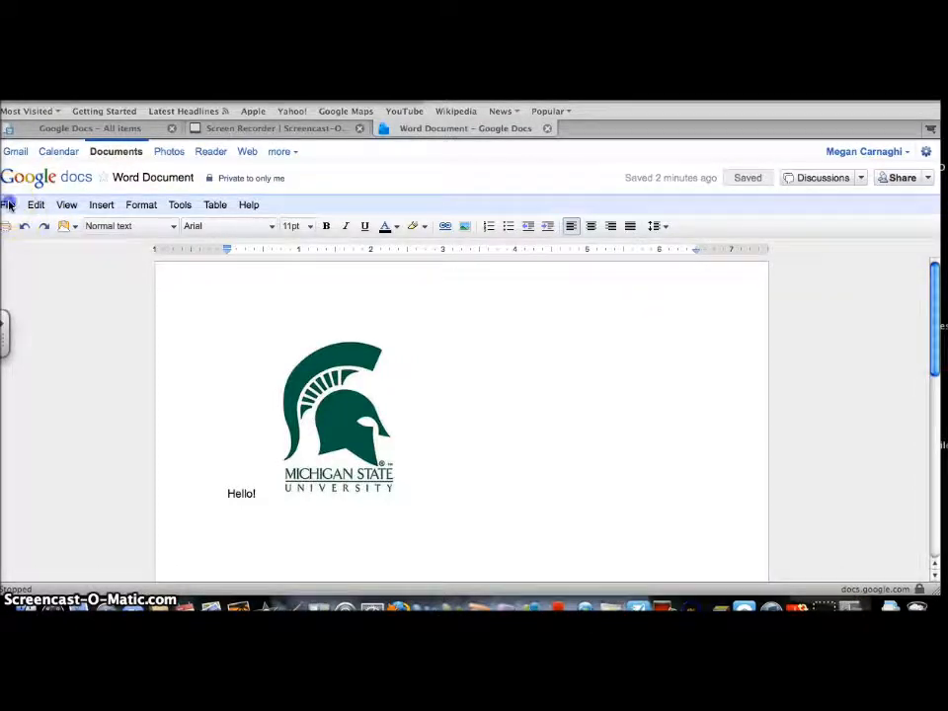
- Upload Word Document.doc (21.5 KB) from the Desktop, then go back to the documents list
left_click(7, 204)
left_click(35, 265)
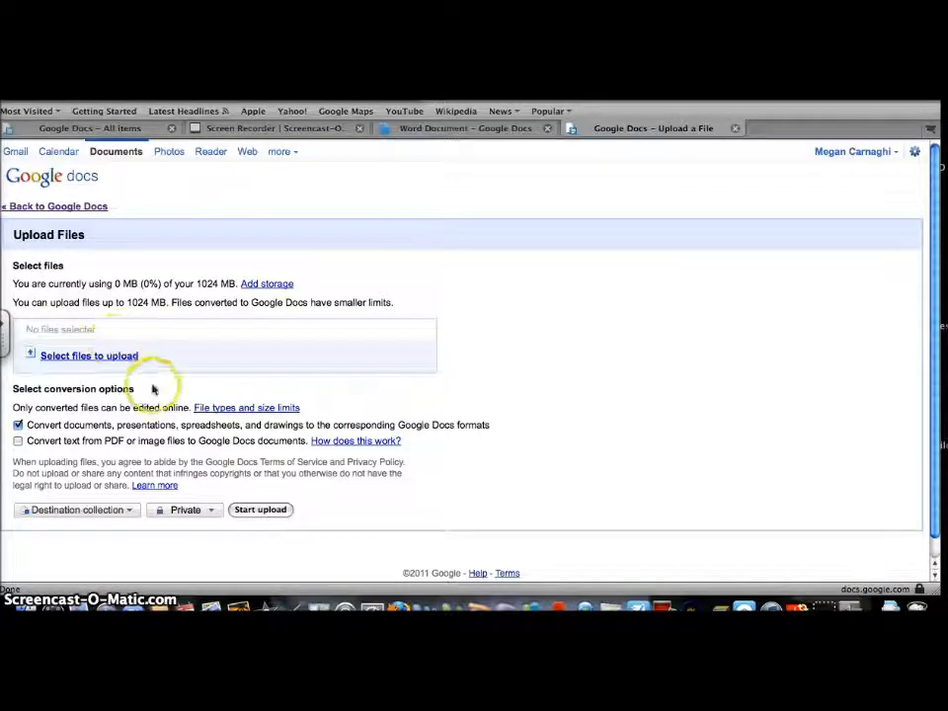
left_click(119, 360)
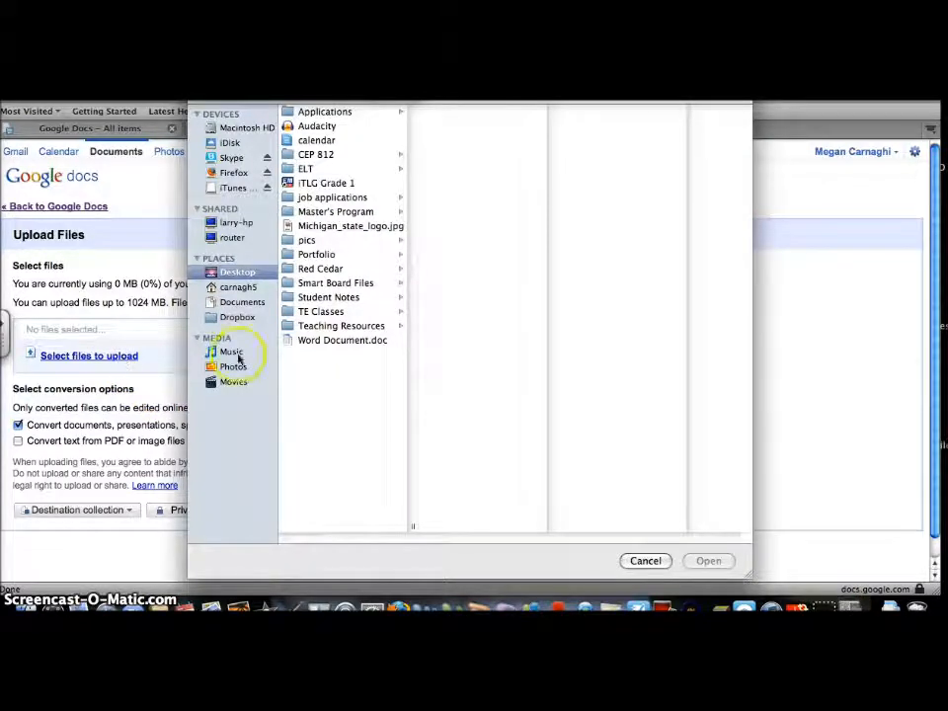
left_click(335, 340)
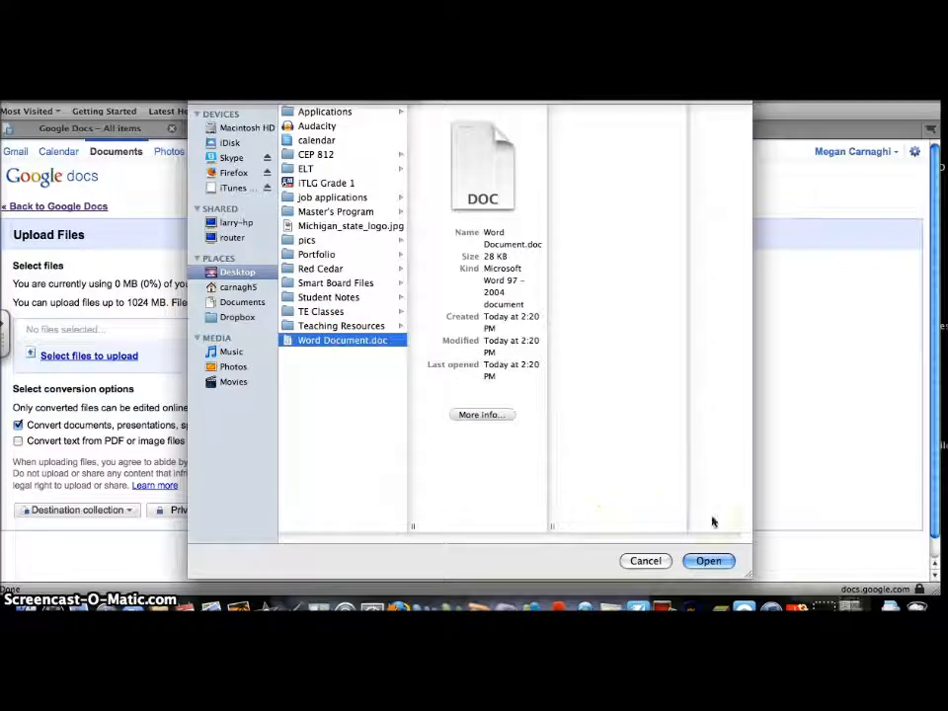
left_click(710, 560)
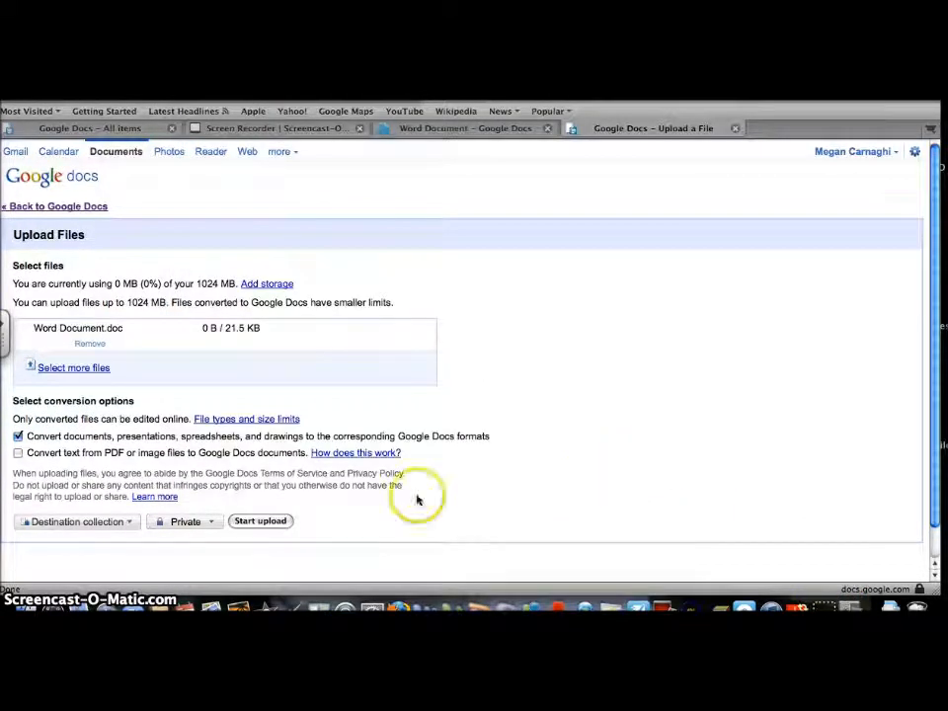
left_click(268, 522)
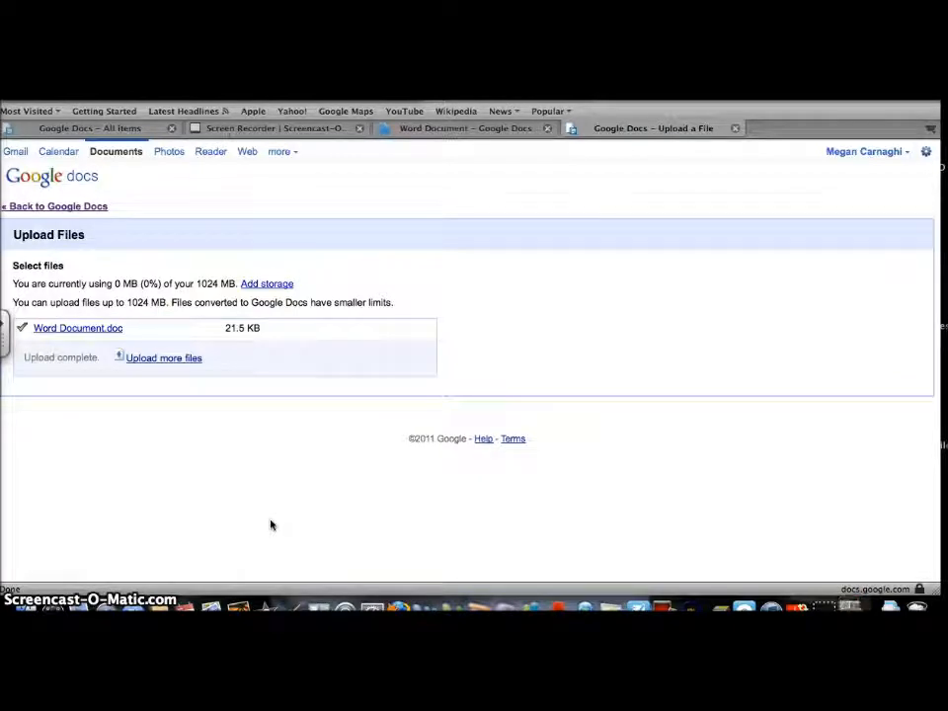
left_click(73, 208)
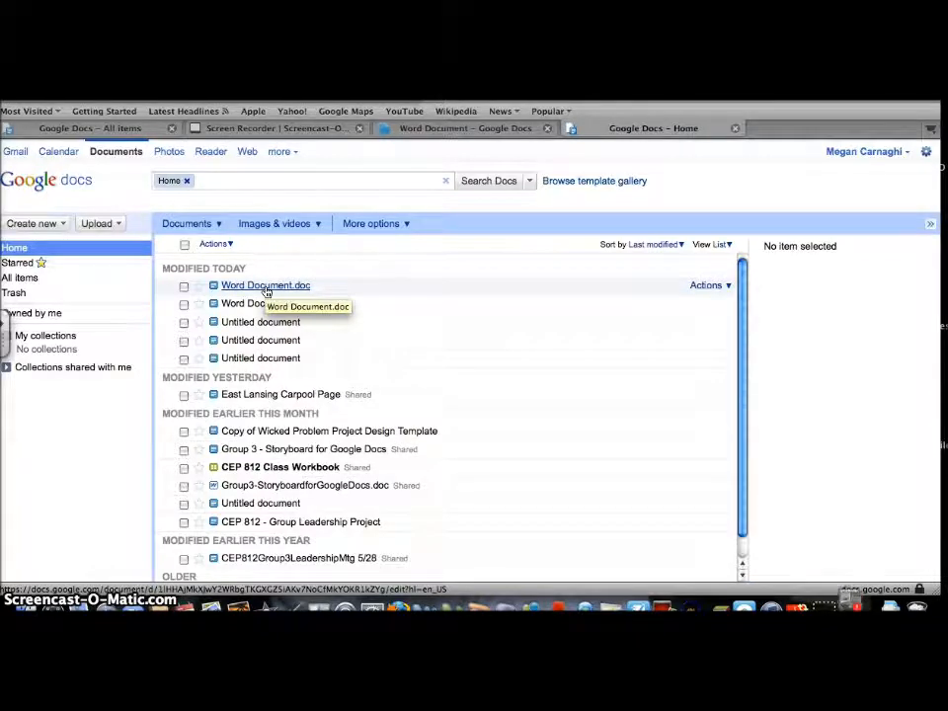
- Open Word Document.doc showing 'This is a word document.' and bring up its Share options
left_click(265, 292)
left_click(265, 286)
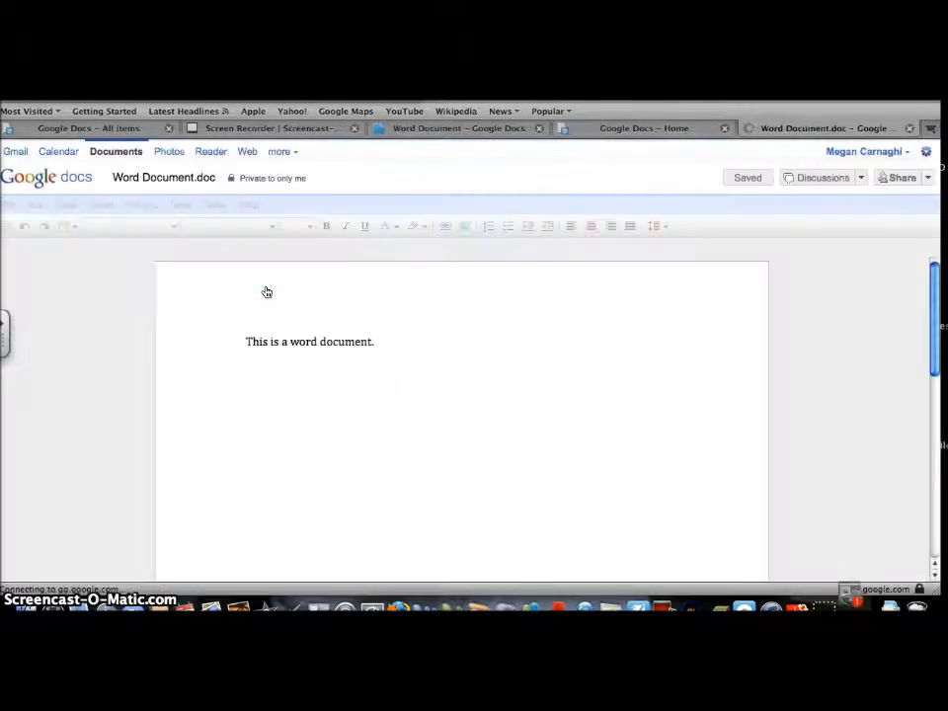
left_click(421, 384)
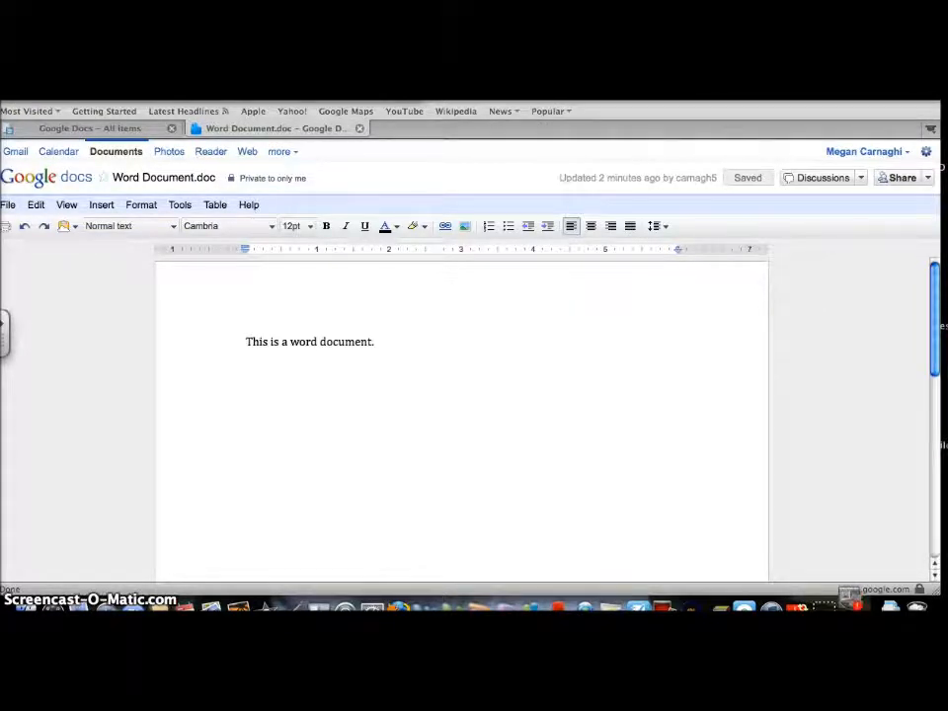
left_click(86, 127)
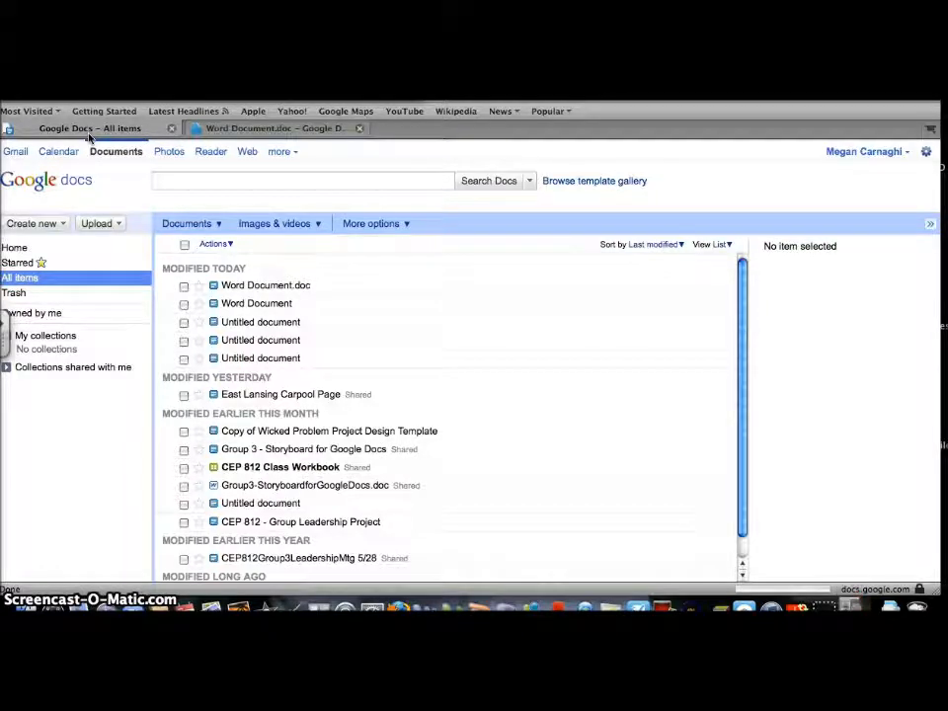
left_click(243, 288)
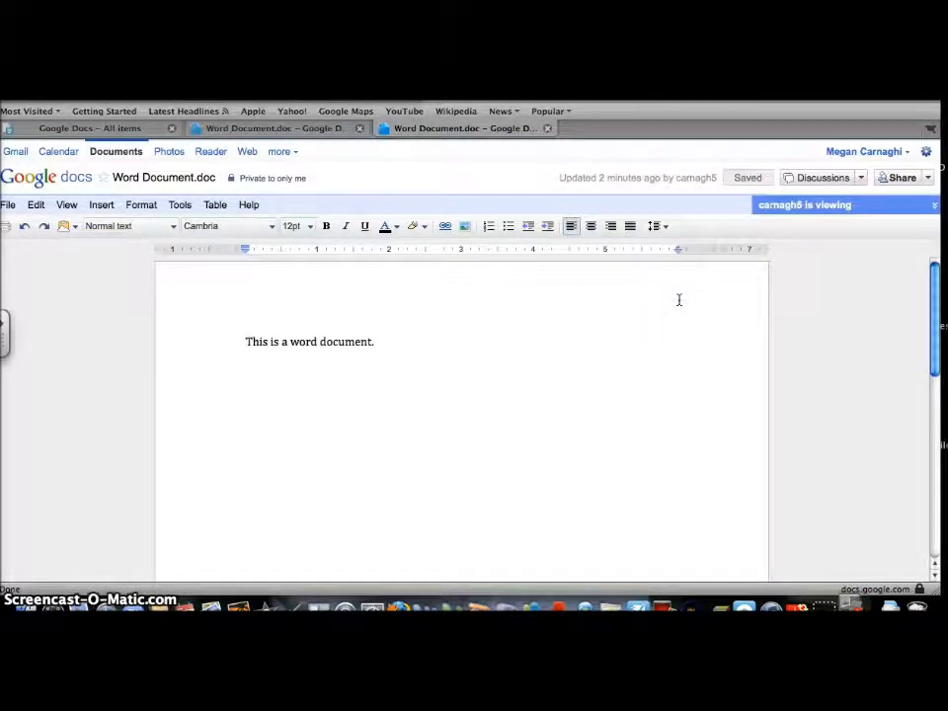
left_click(927, 178)
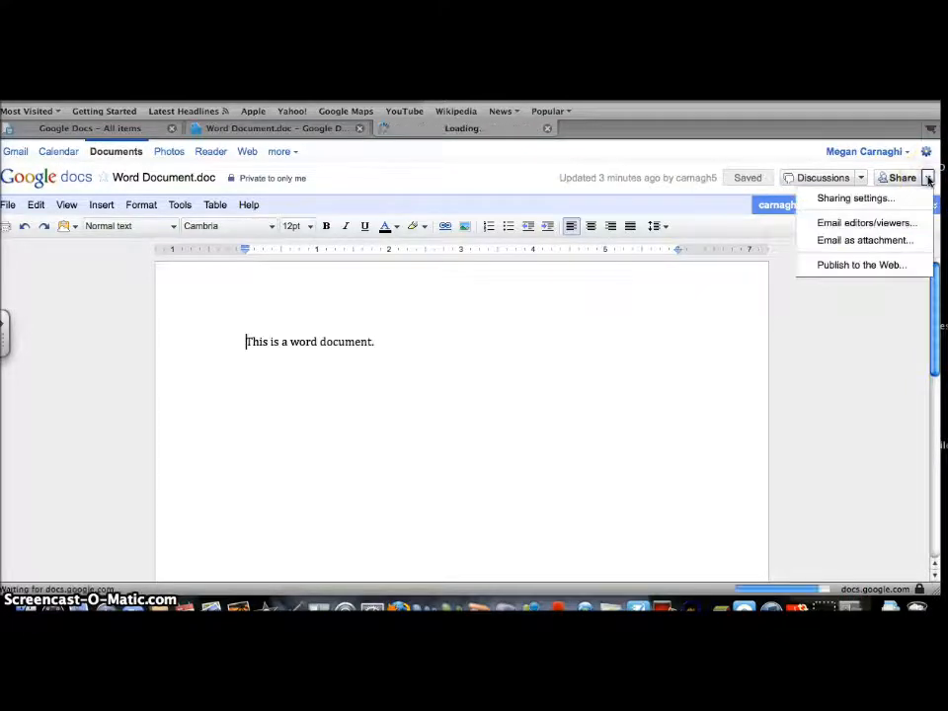
- Email Word Document.doc as an attachment to a contact chosen from the address suggestions
left_click(865, 240)
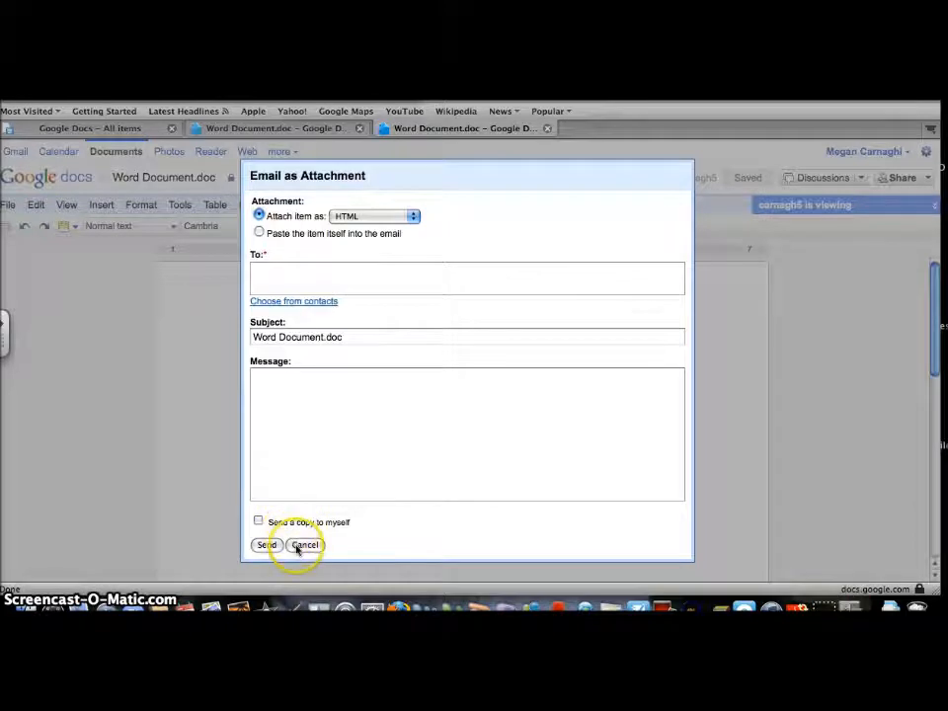
left_click(319, 277)
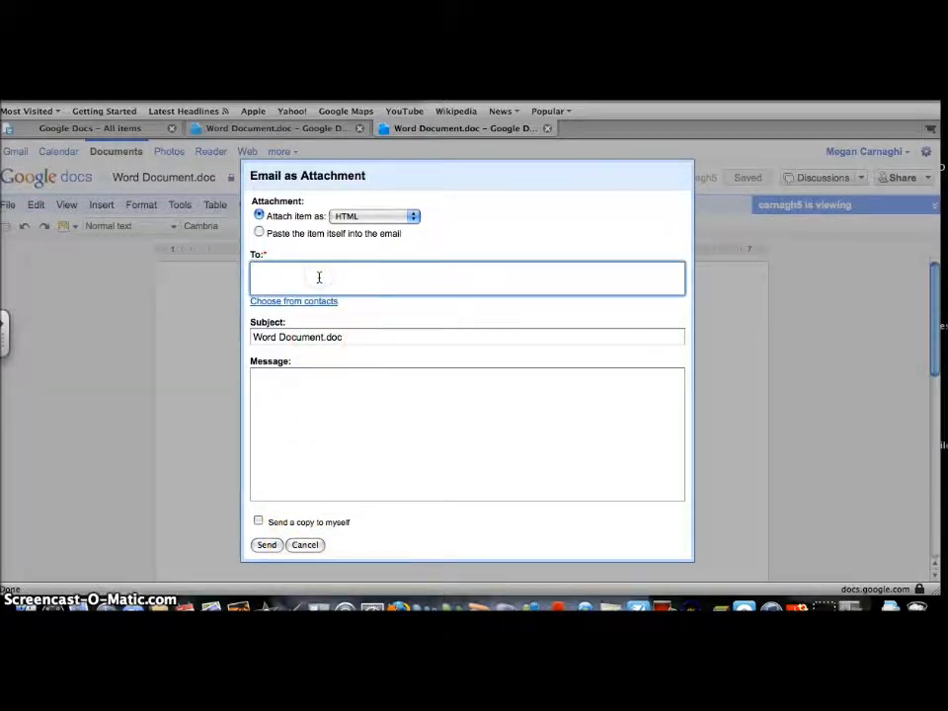
type("car")
key("Return")
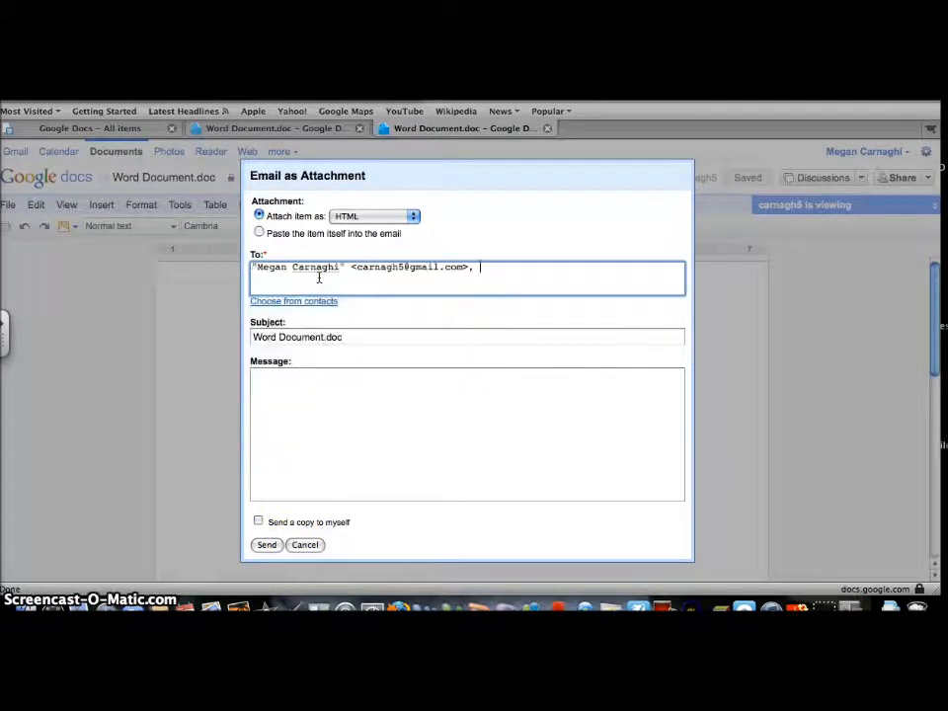
left_click(267, 545)
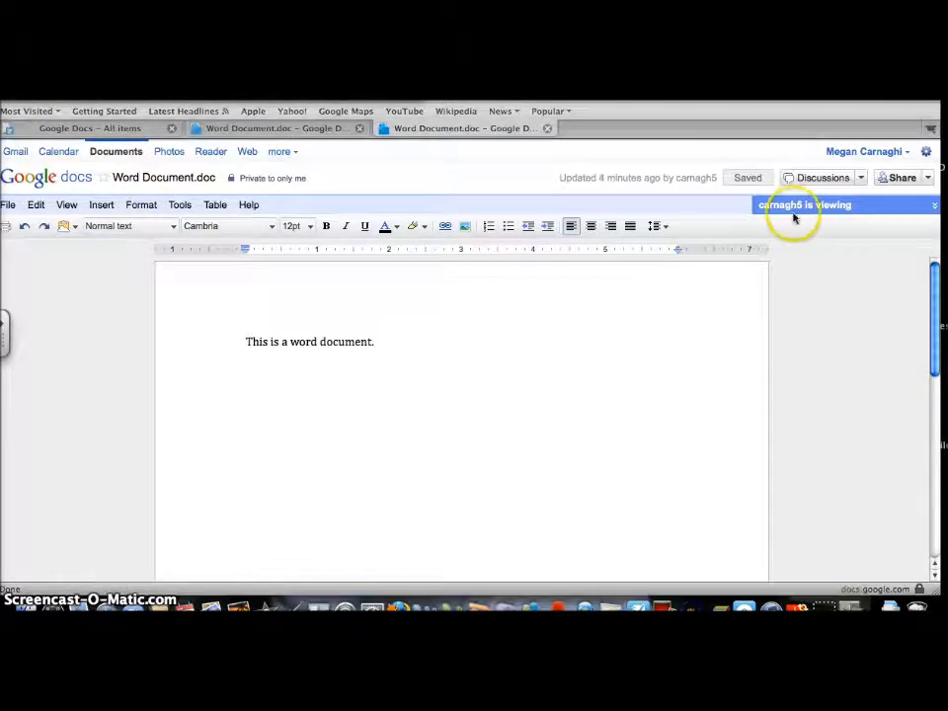
- Publish Word Document.doc to the web, review its link and embed code, then close the details
left_click(916, 213)
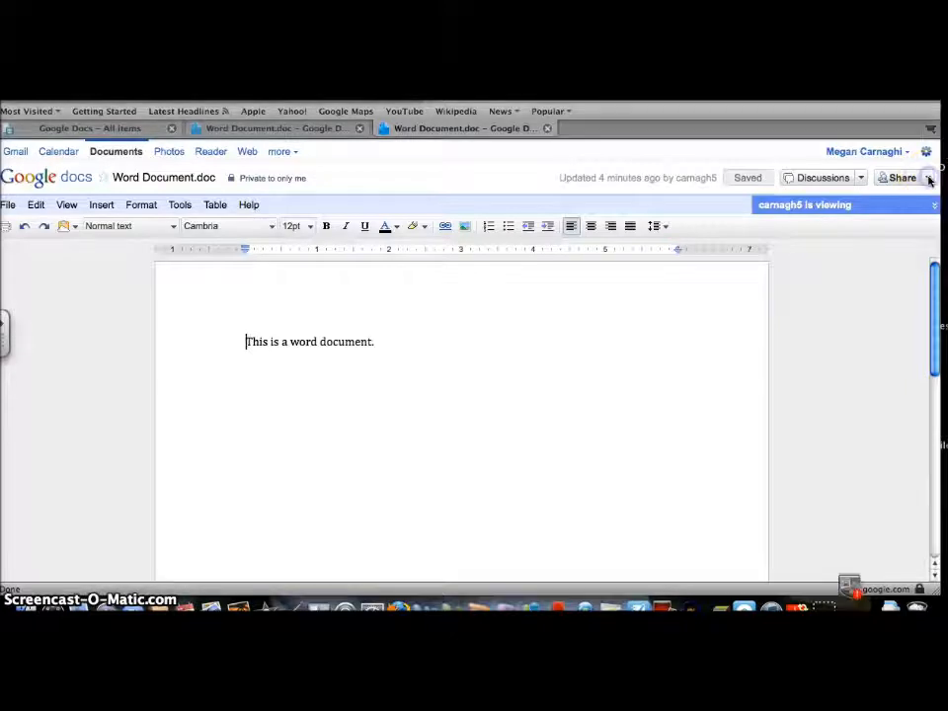
left_click(927, 178)
left_click(888, 263)
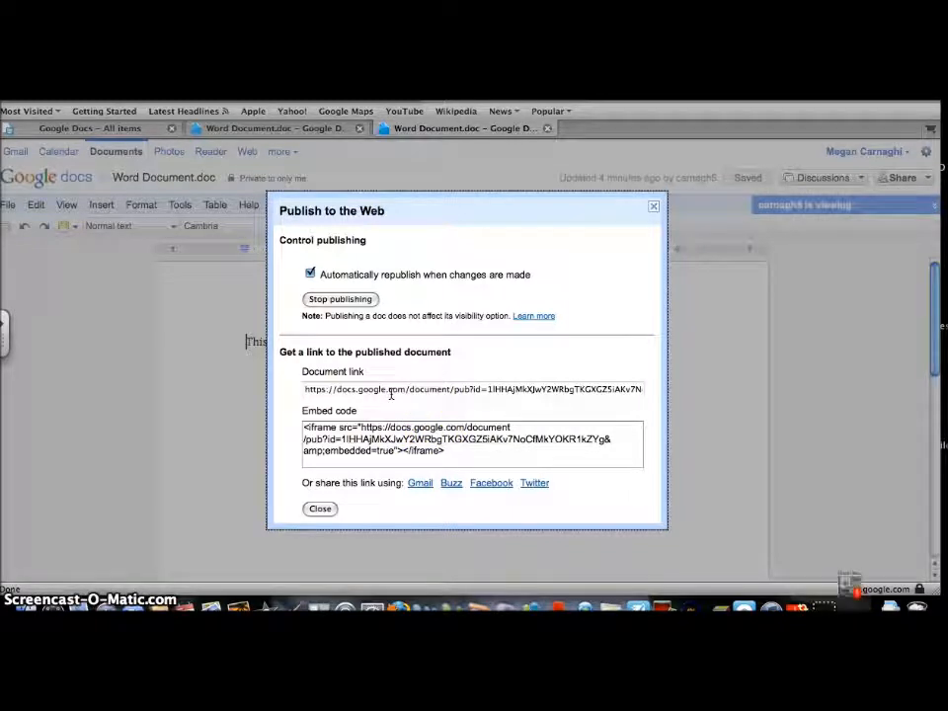
left_click(319, 509)
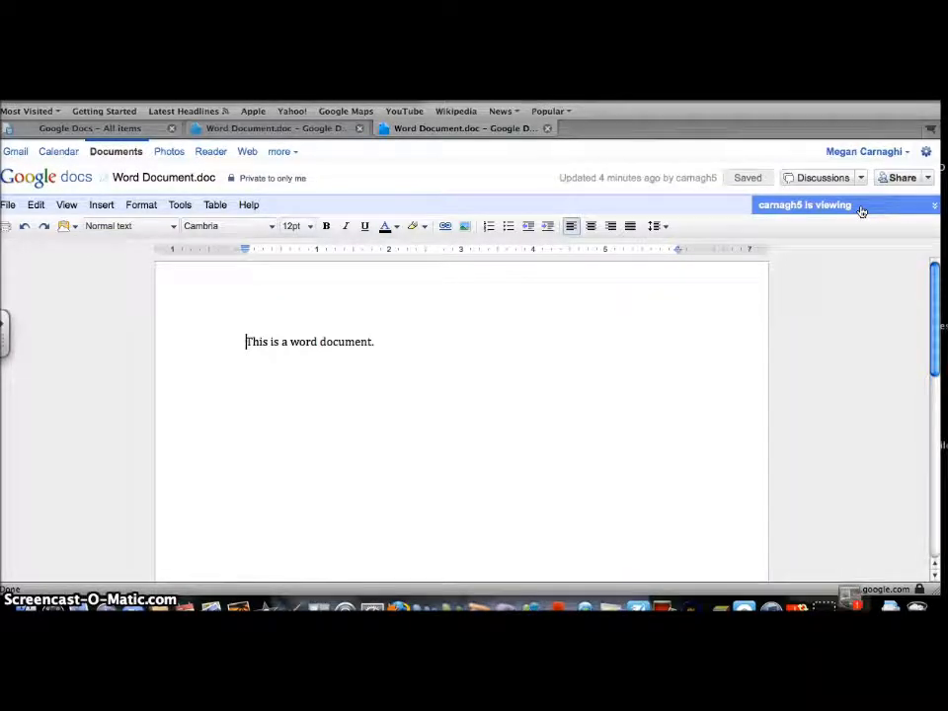
left_click(503, 302)
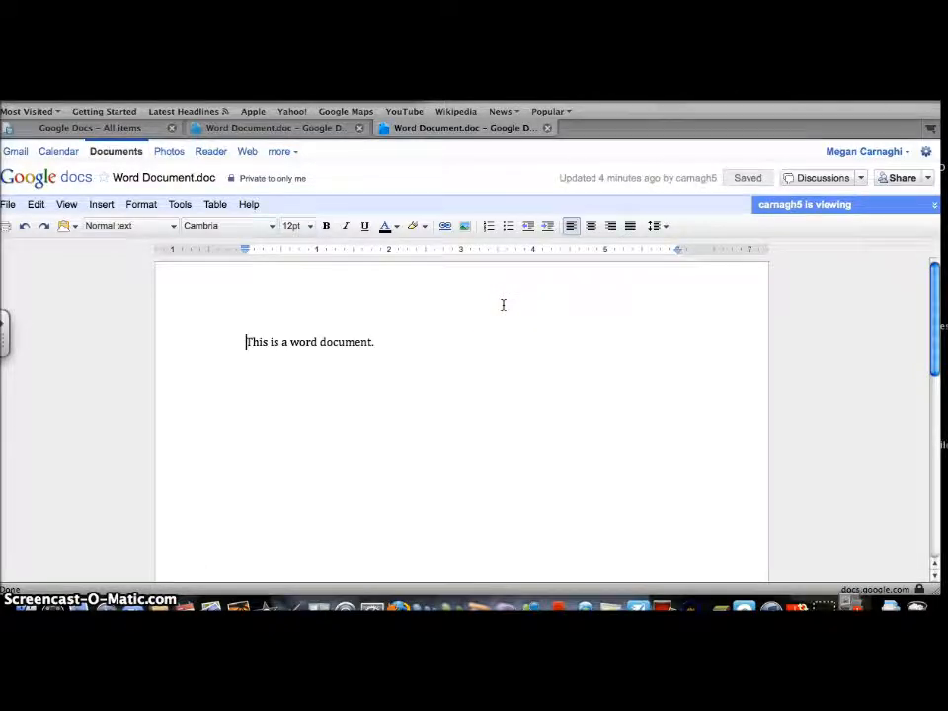
- Download the document as a Word file, confirm opening it, and return to the Documents list
left_click(12, 208)
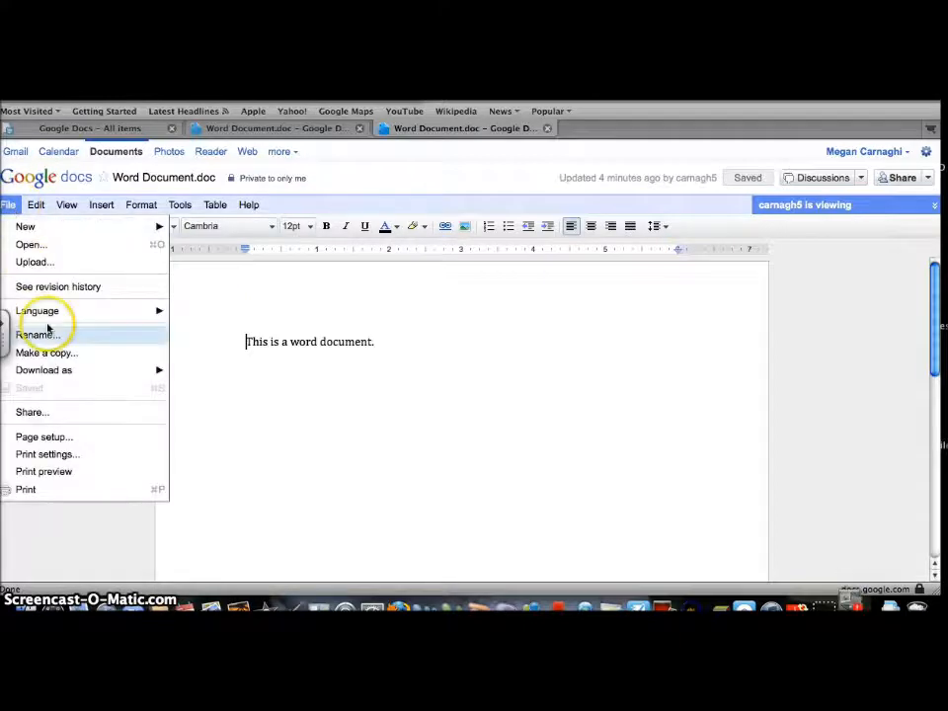
mouse_move(46, 372)
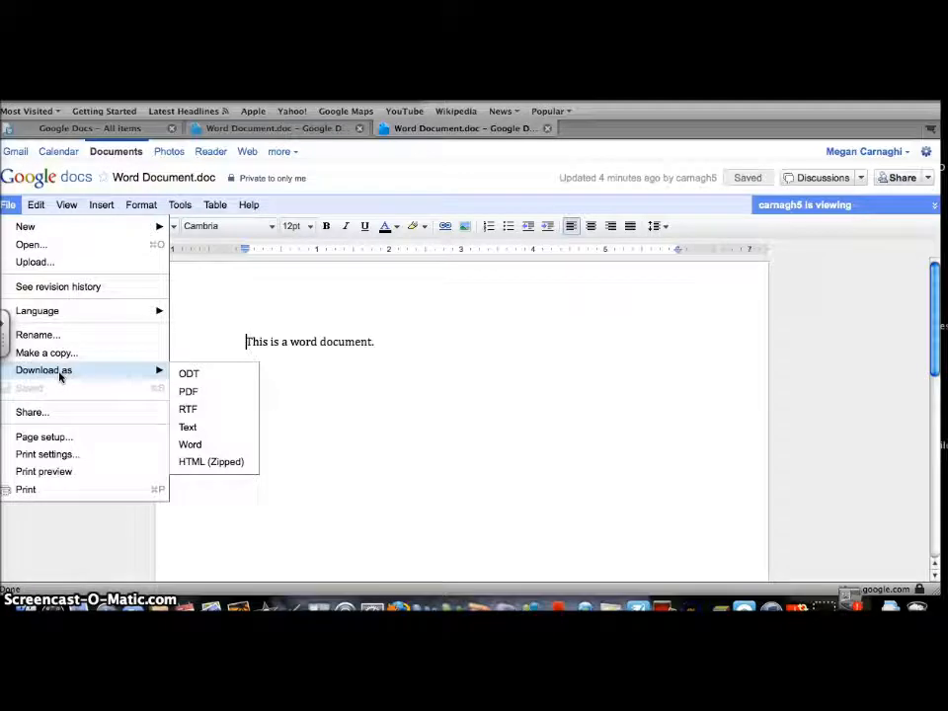
left_click(190, 444)
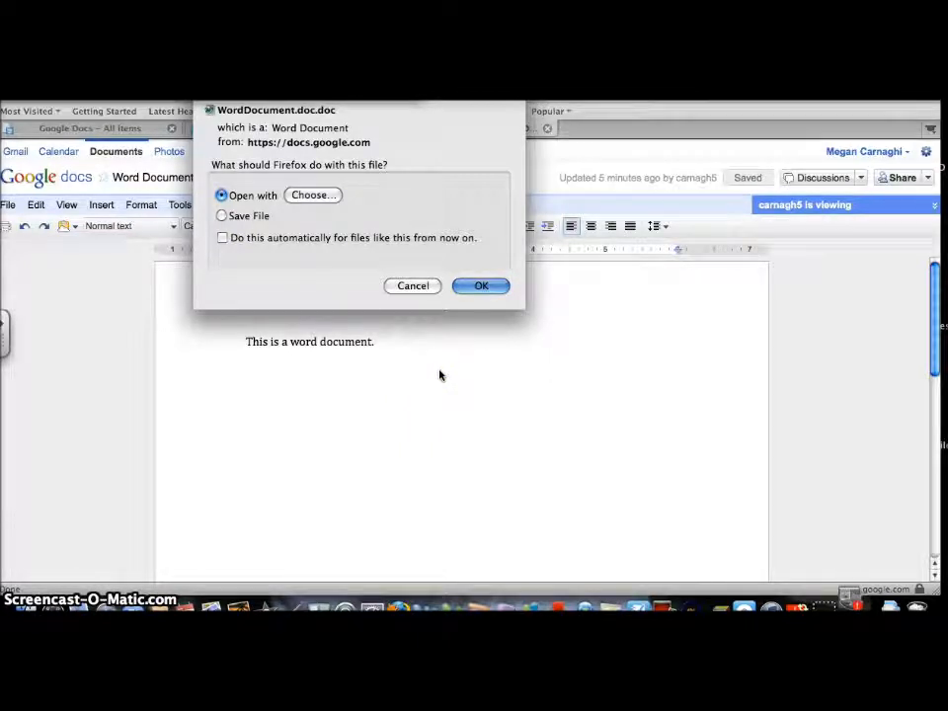
left_click(472, 285)
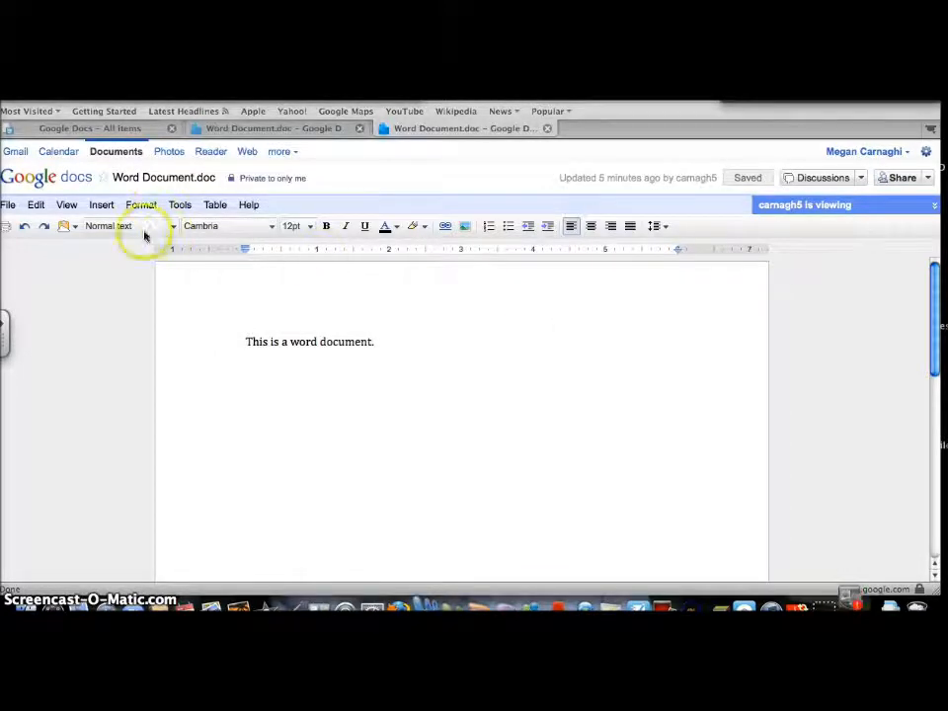
left_click(10, 89)
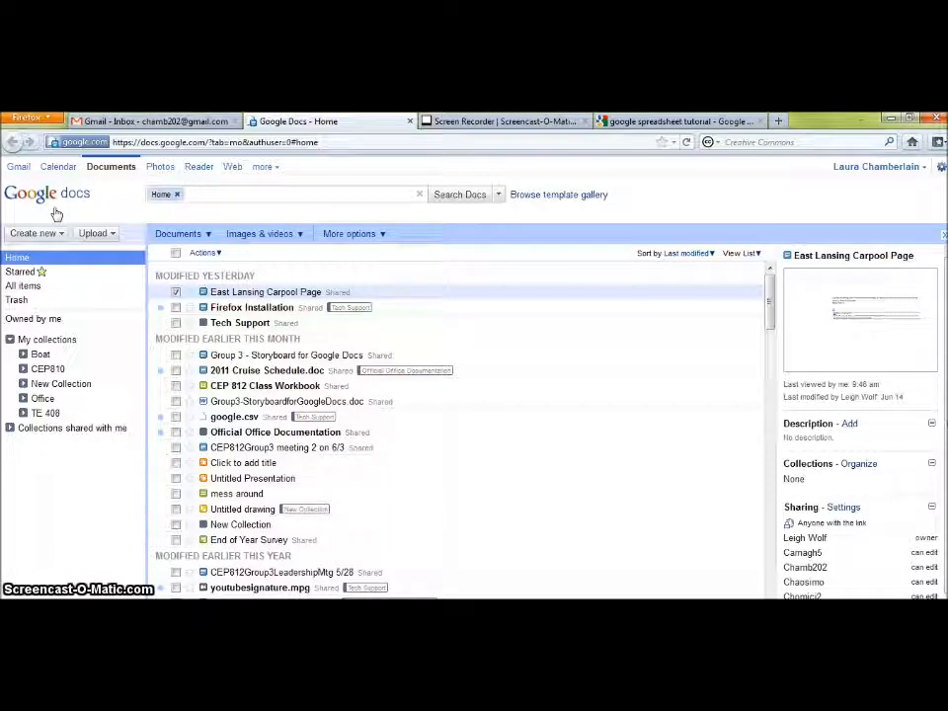
- Create a new blank spreadsheet and bring up the Rename Spreadsheet prompt for its title
left_click(59, 201)
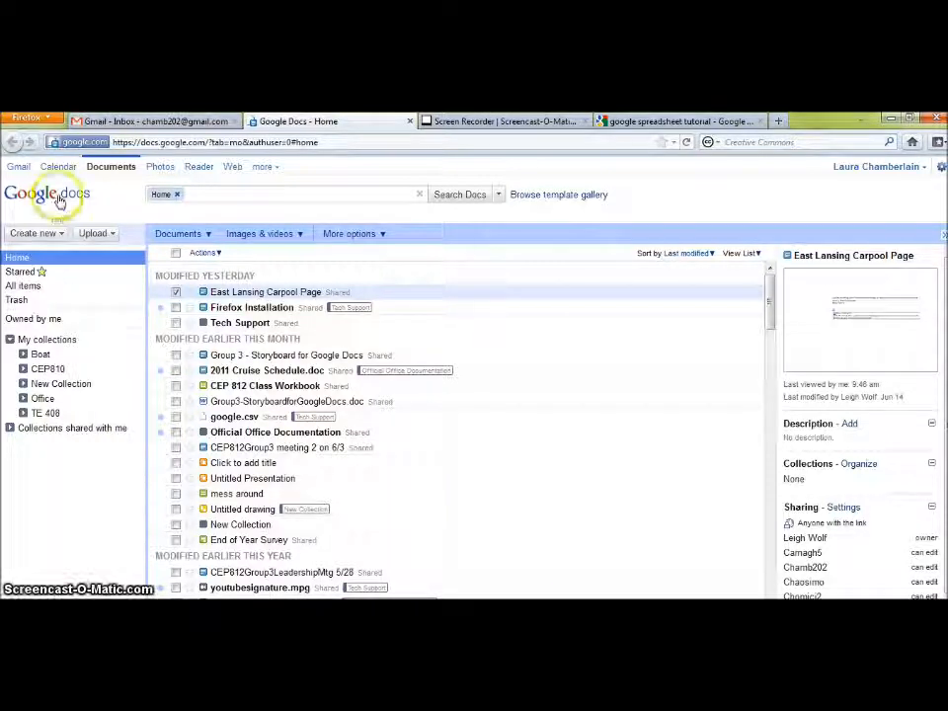
left_click(63, 234)
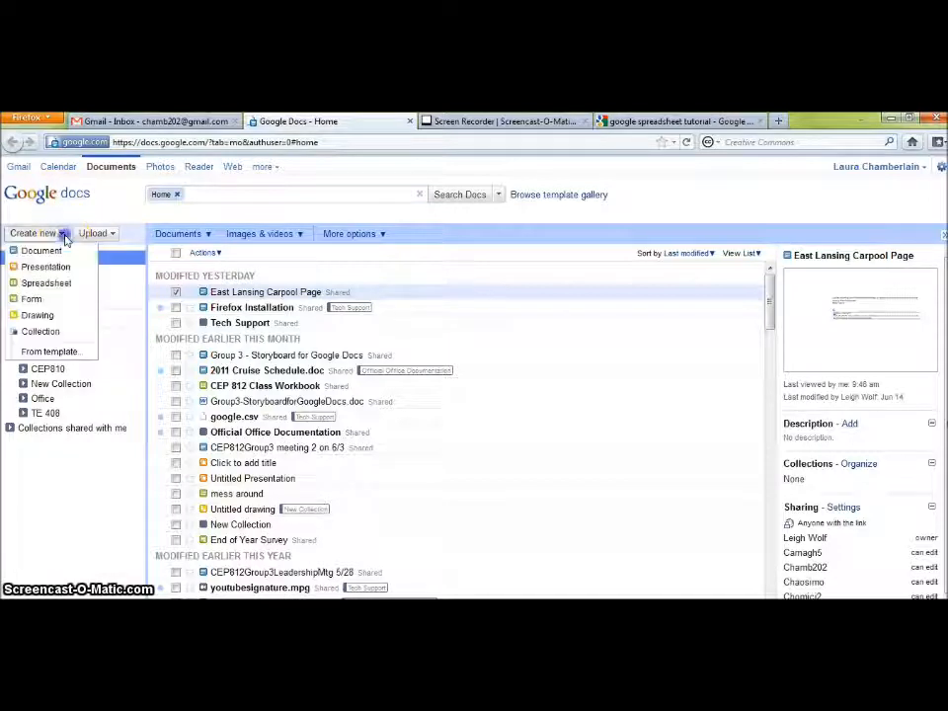
left_click(47, 283)
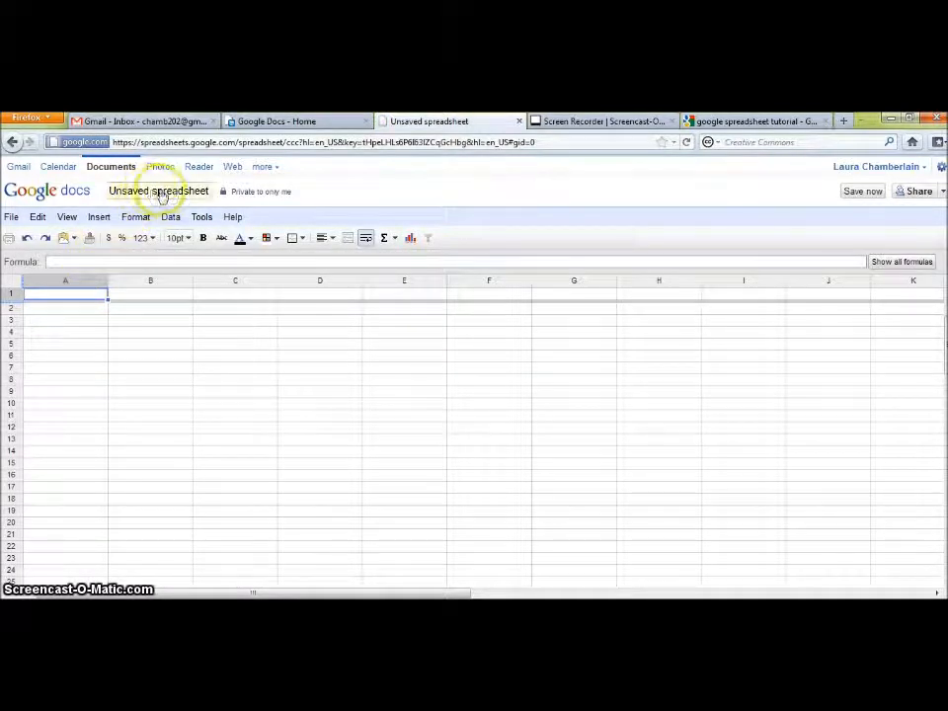
left_click(179, 193)
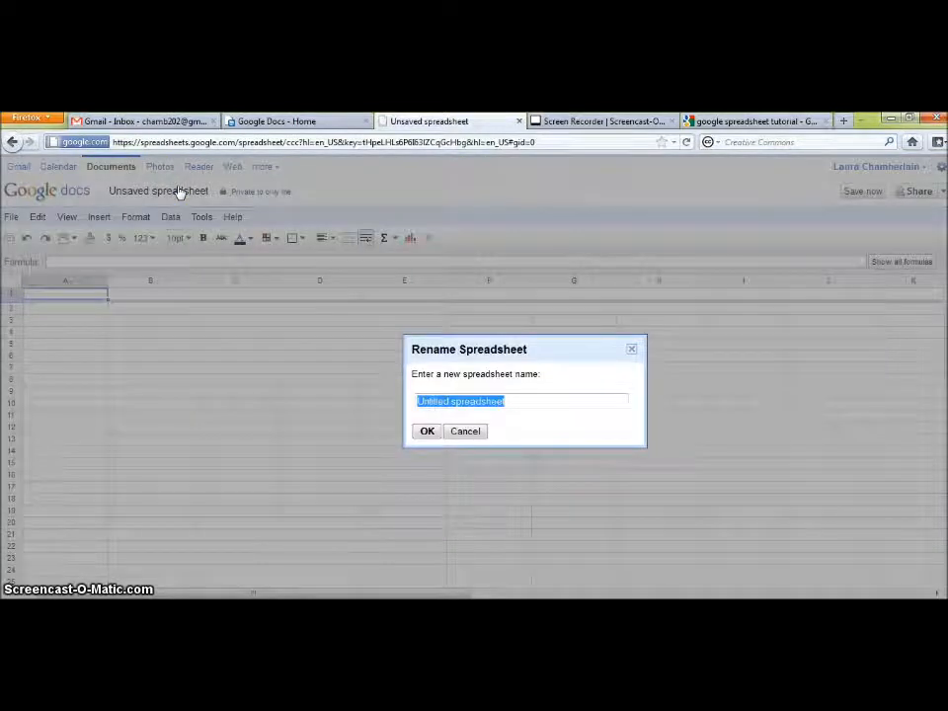
- Replace the 'Unsaved spreadsheet' name with 'Mine' and confirm
key("BackSpace")
type("Mine")
left_click(431, 432)
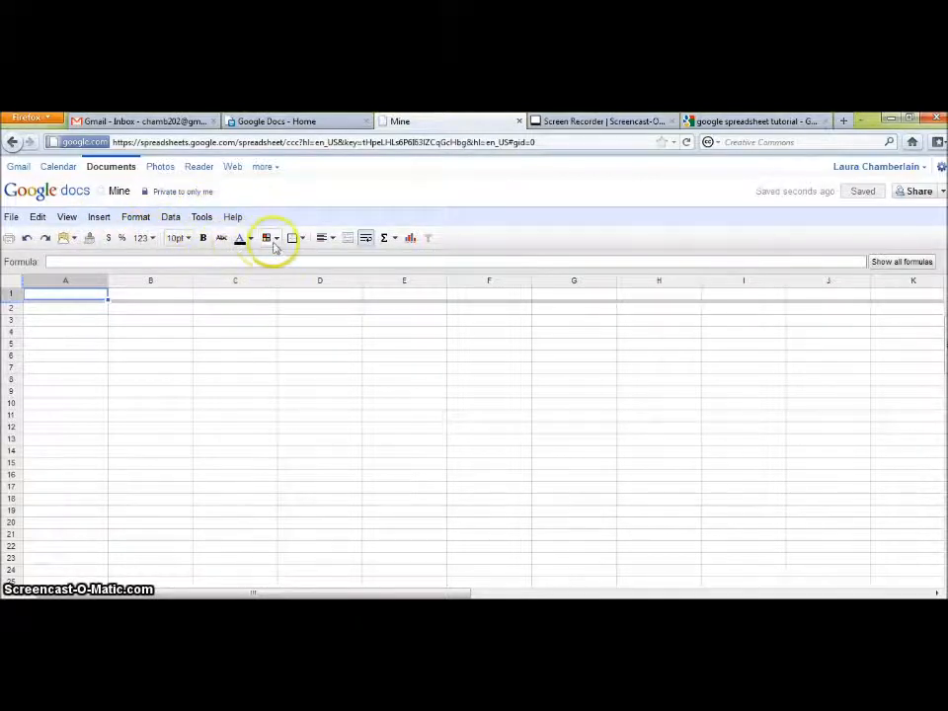
left_click(395, 239)
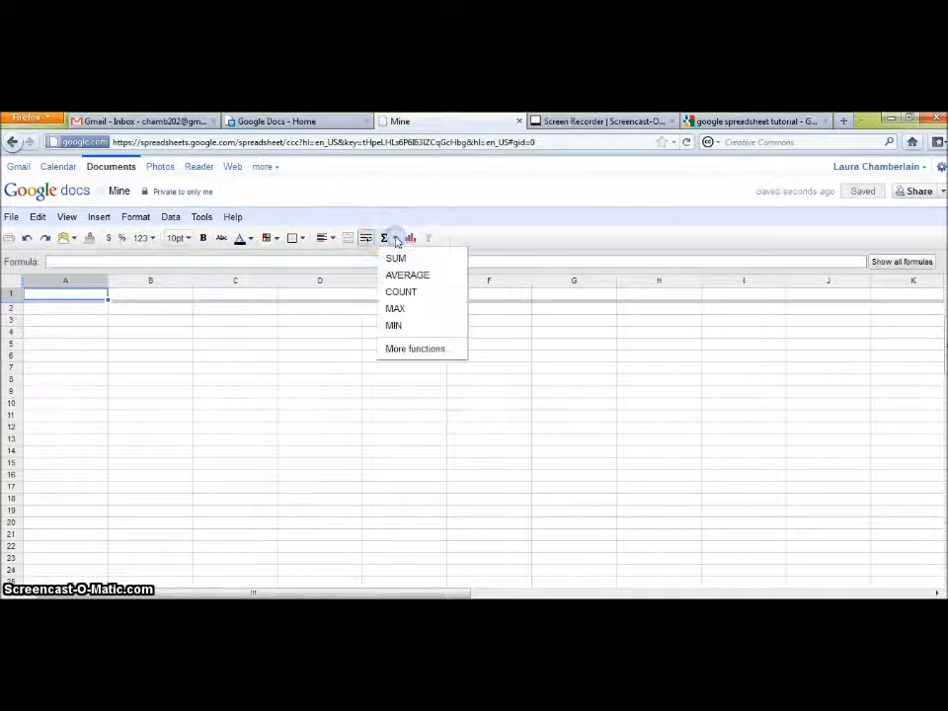
left_click(411, 242)
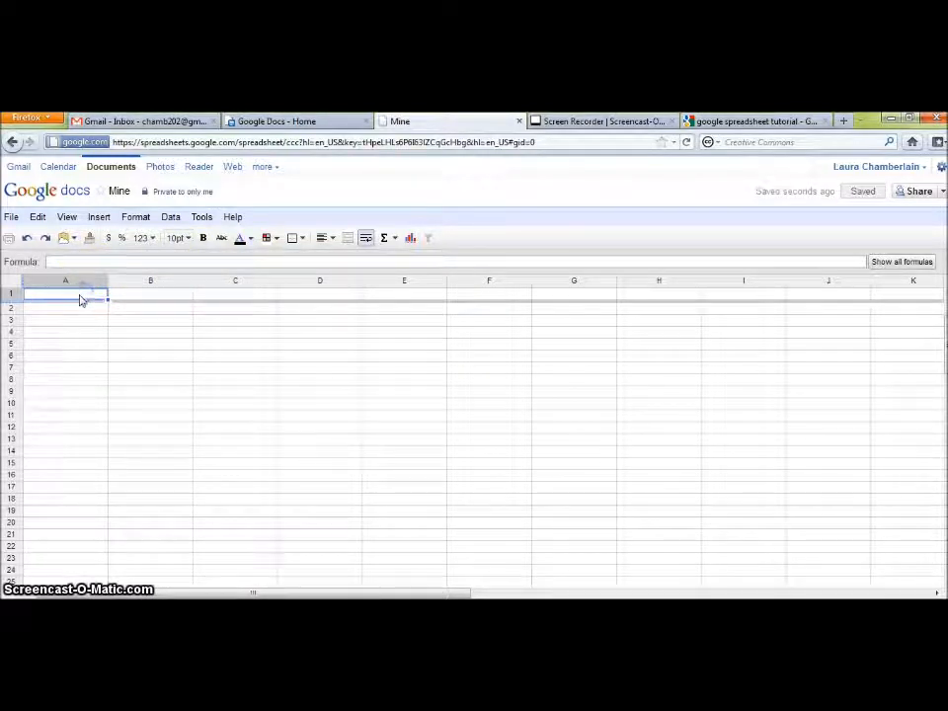
- Enter the headers 'States' in A1 and 'Capital City' in B1
type("States")
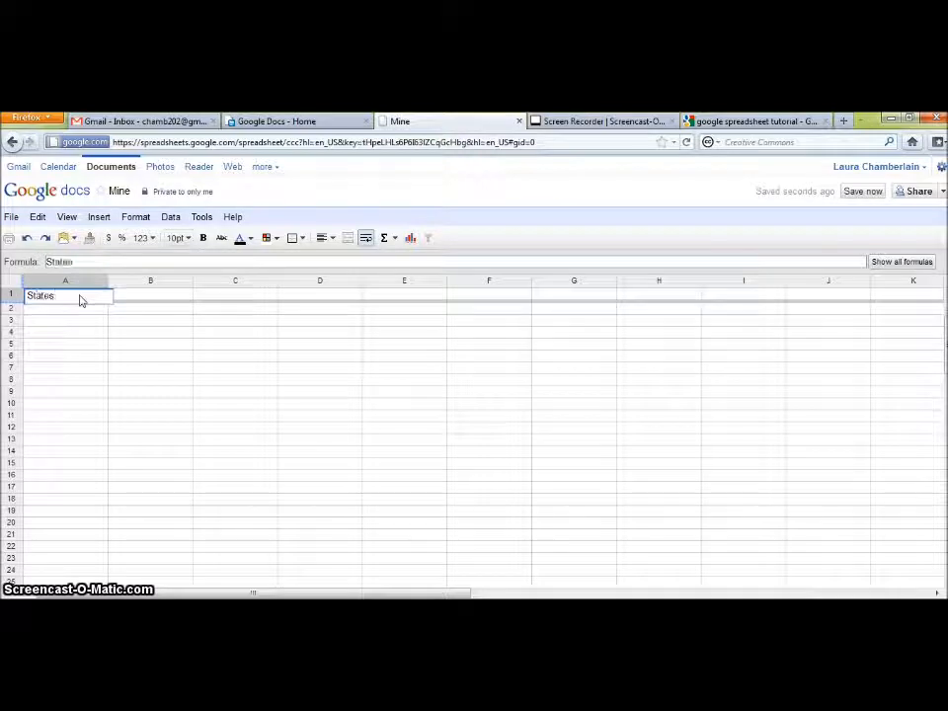
left_click(149, 299)
type("CAp")
type("pital City")
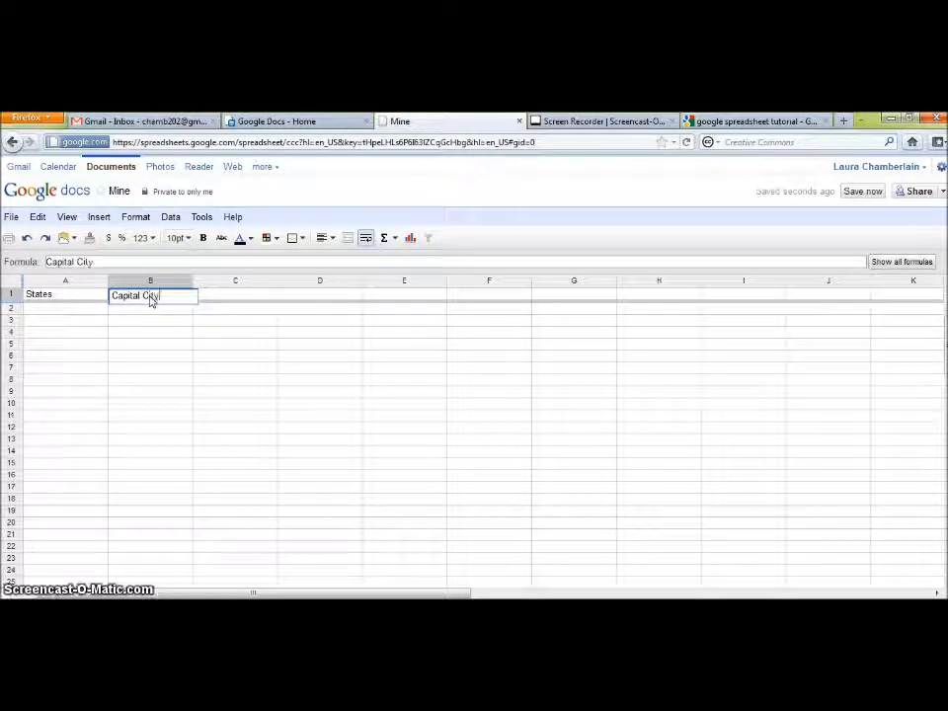
left_click(61, 306)
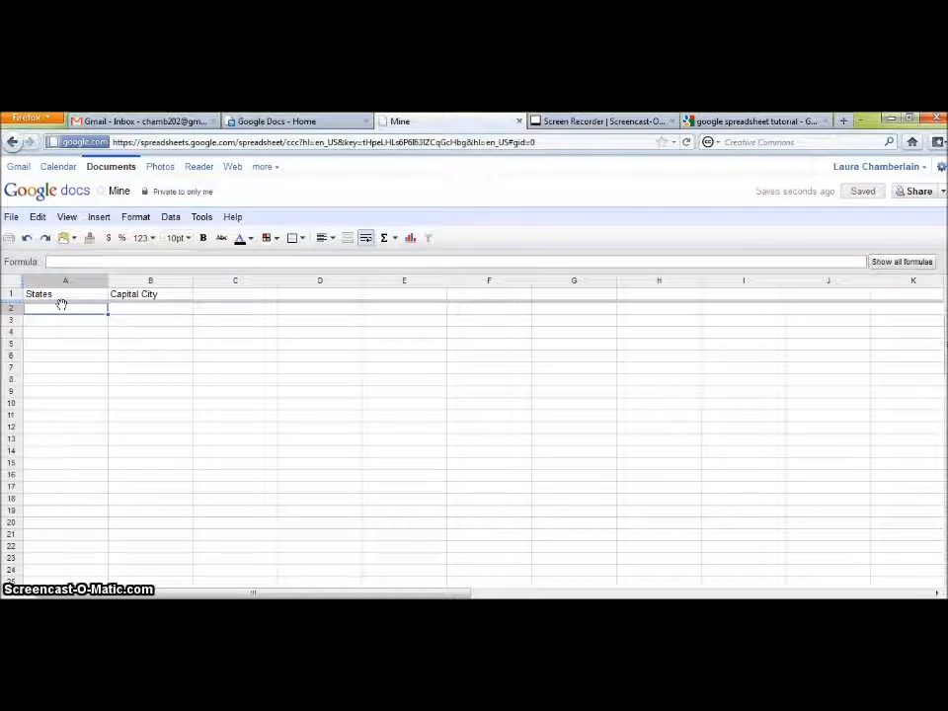
- List michigan, ohio and california in cells A2 to A4
type("michigan")
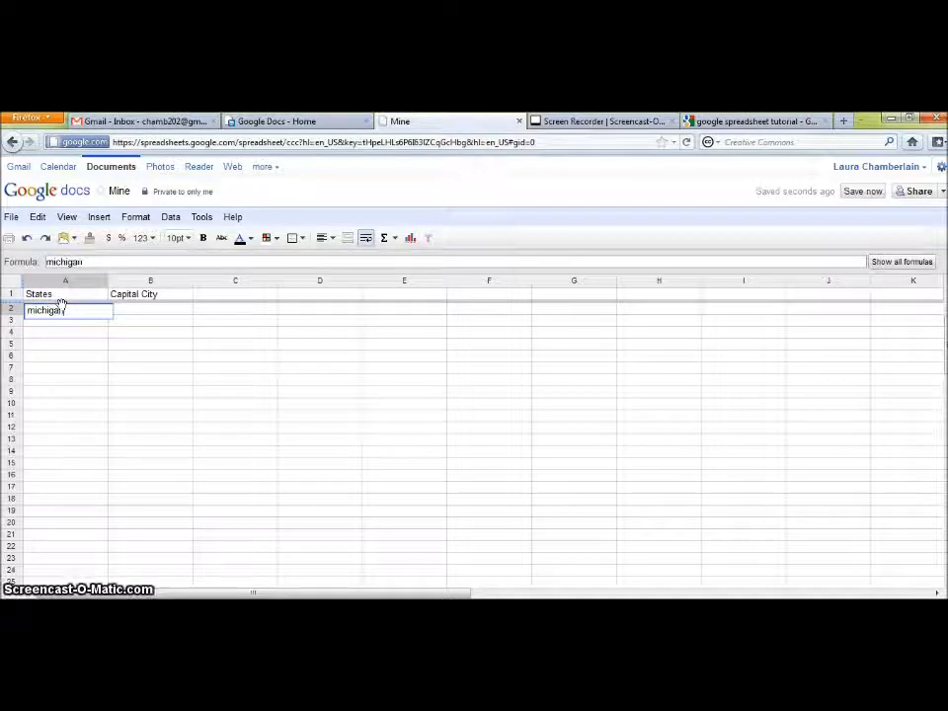
key("Return")
type("ohio")
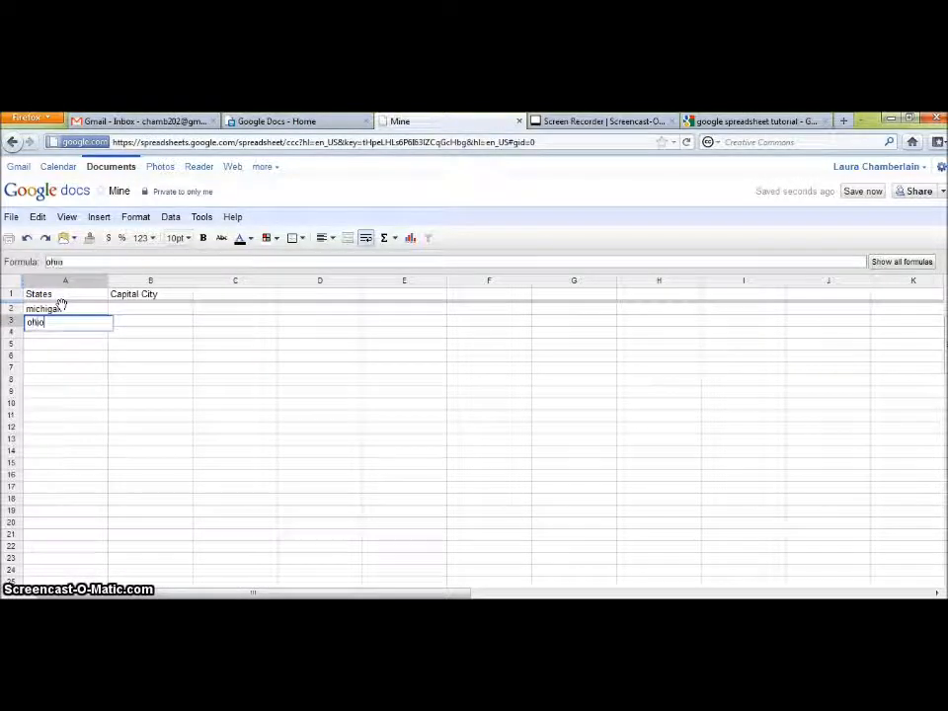
key("Return")
type("californi")
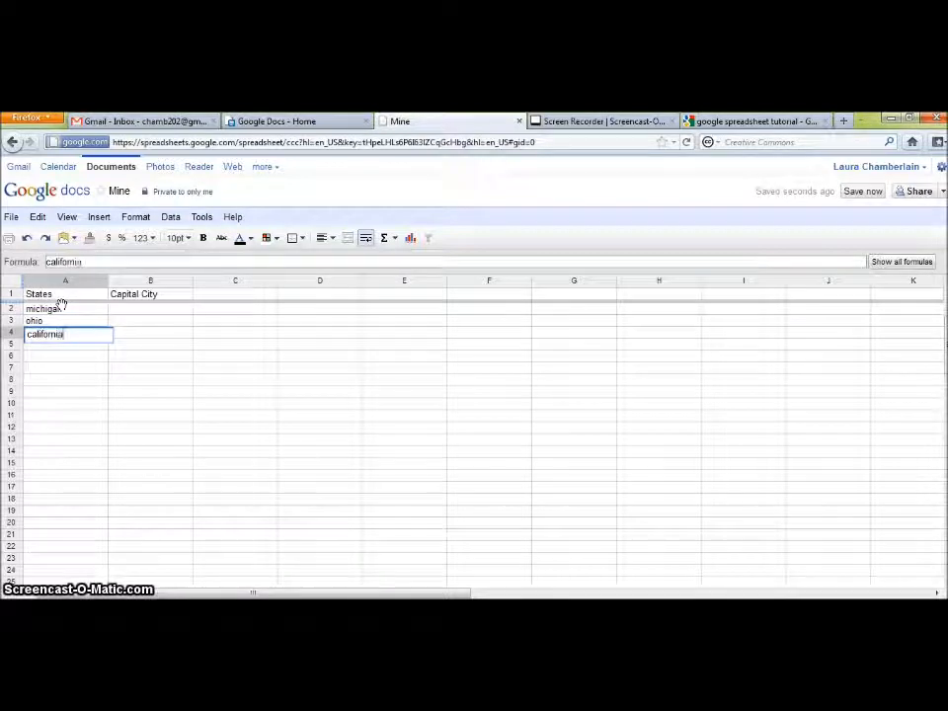
type("a")
left_click(60, 307)
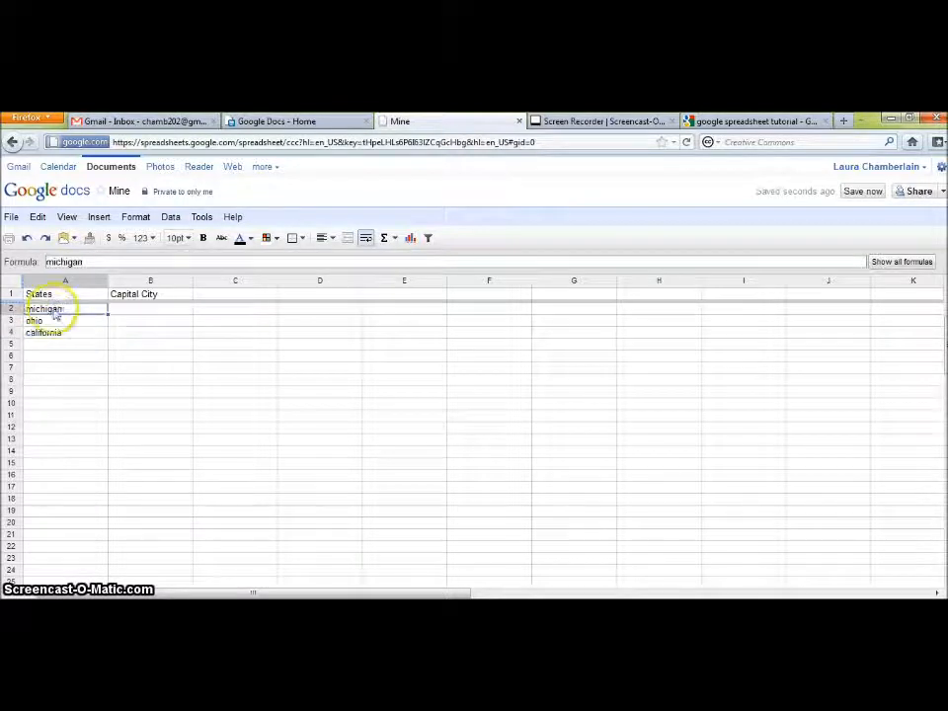
- Select michigan, ohio and california in A2:A4 and fill down to row 20 with suggested states
left_click_drag(96, 310, 80, 342)
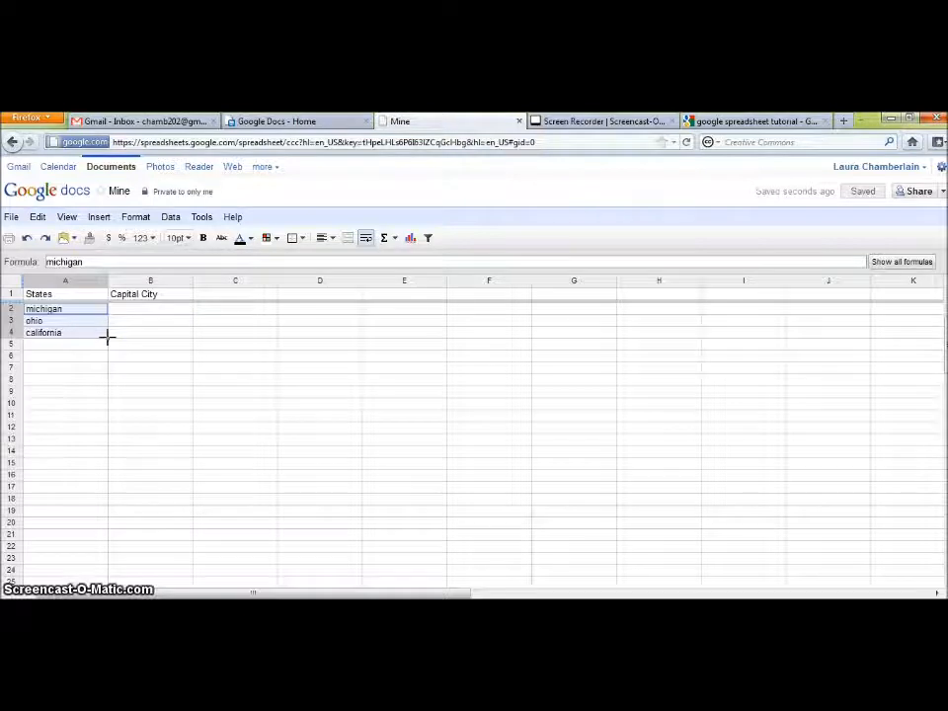
left_click_drag(106, 337, 102, 364)
left_click_drag(92, 411, 76, 516)
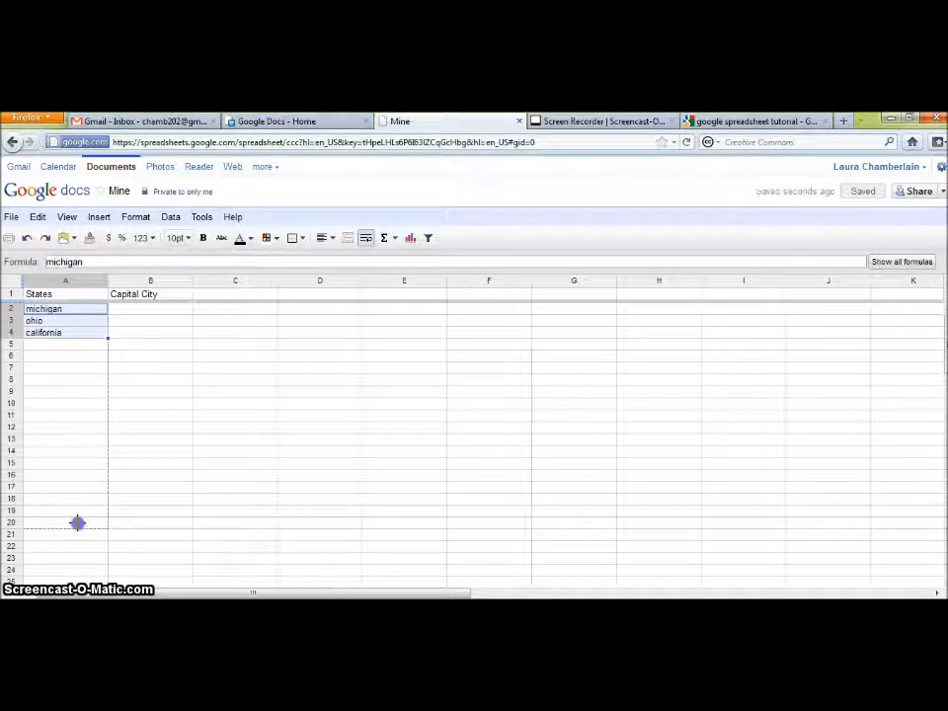
left_click_drag(77, 523, 78, 526)
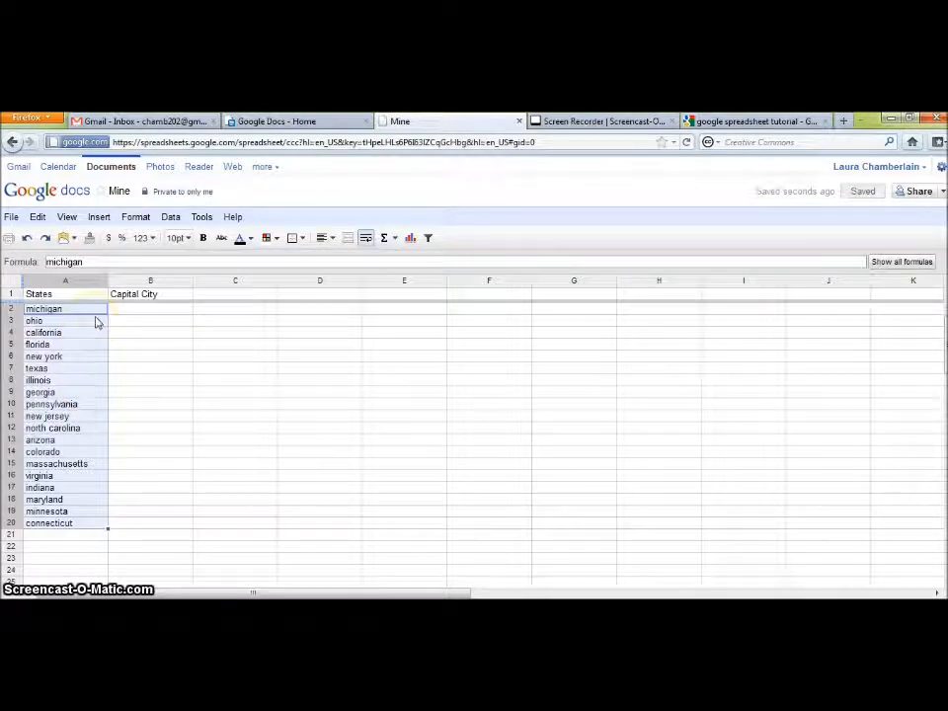
- Enter =GoogleLookup(A2,"capital city") in B2 so it returns Lansing
left_click(119, 311)
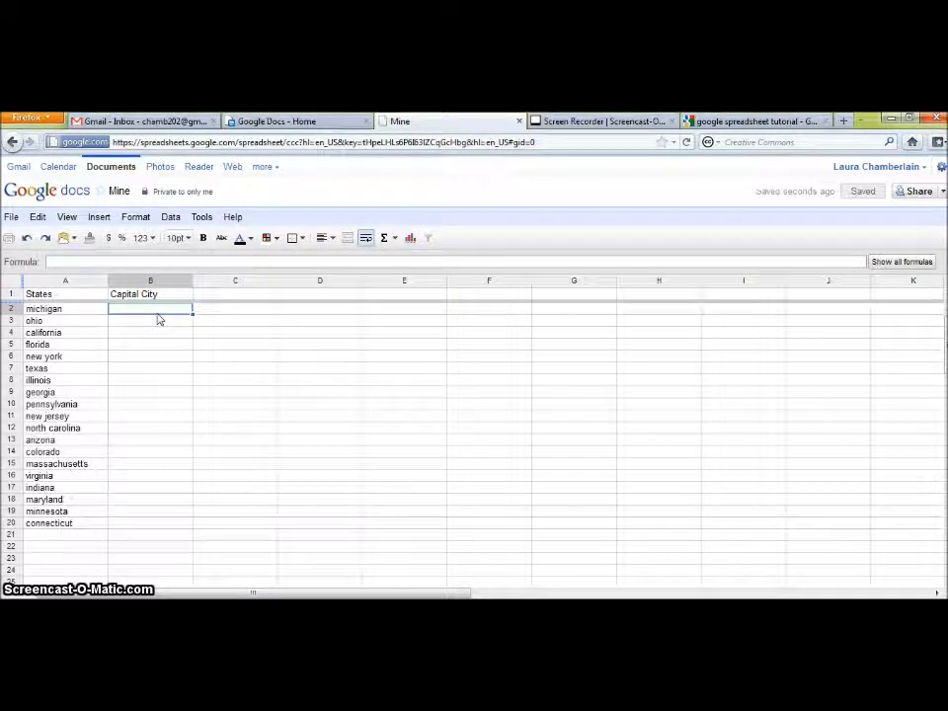
left_click(162, 313)
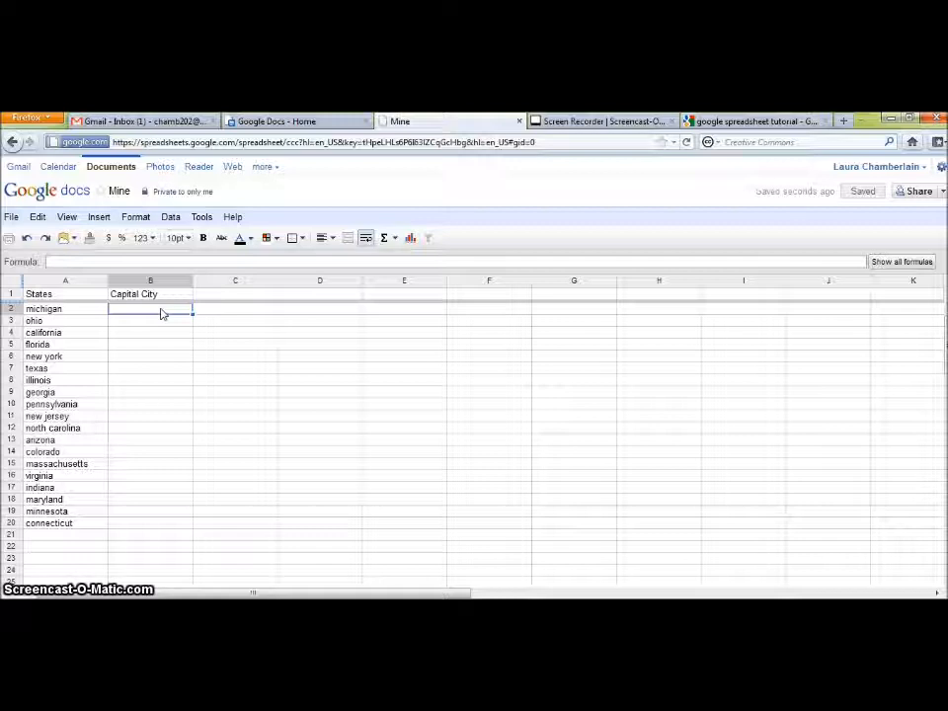
type("=")
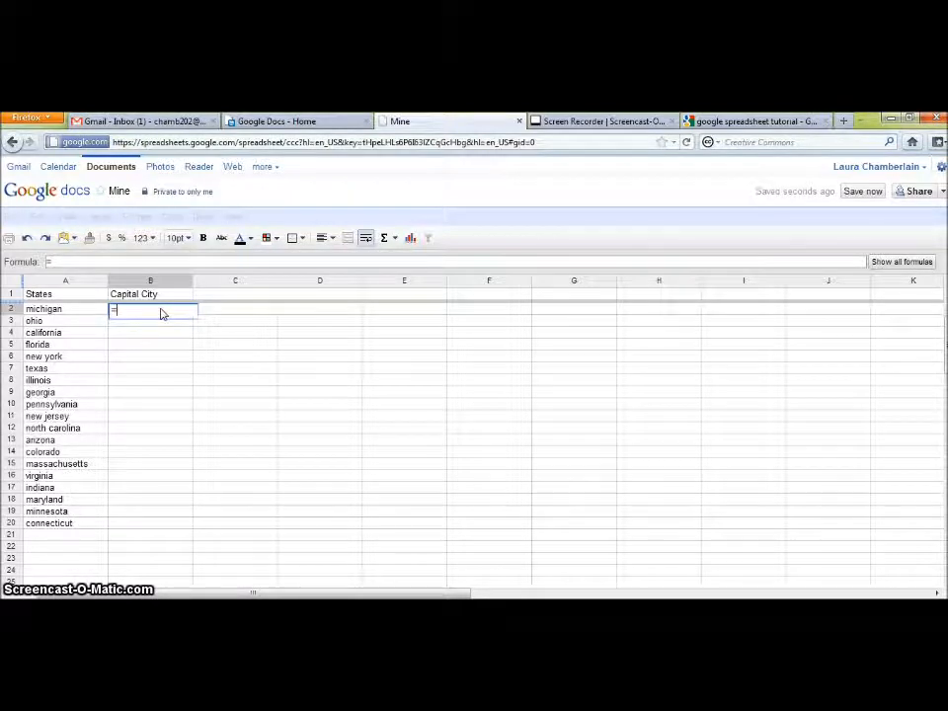
type("G")
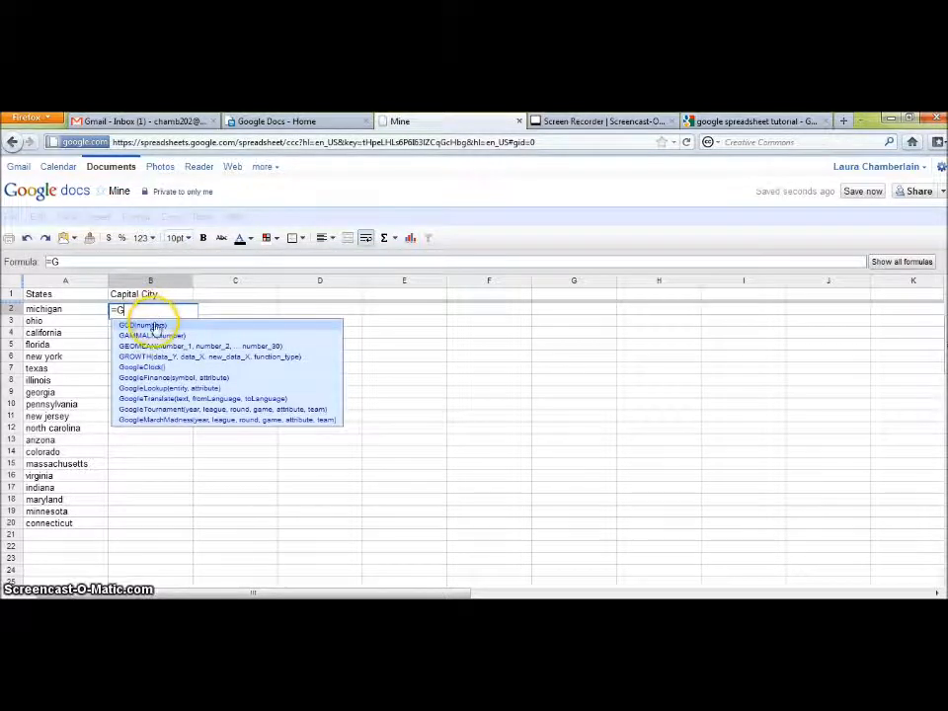
left_click(197, 388)
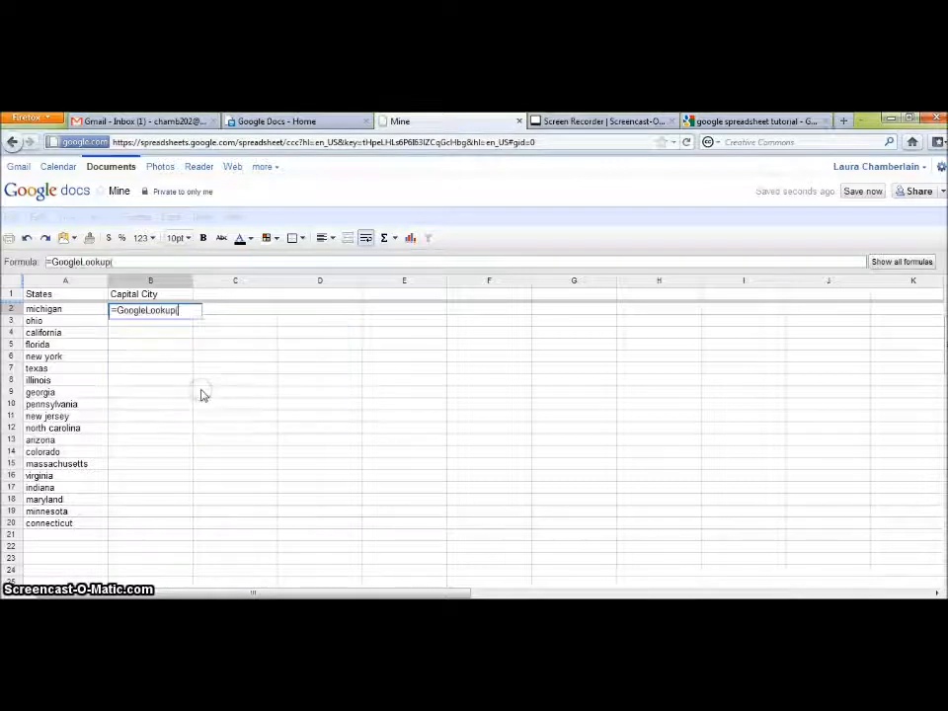
left_click(44, 312)
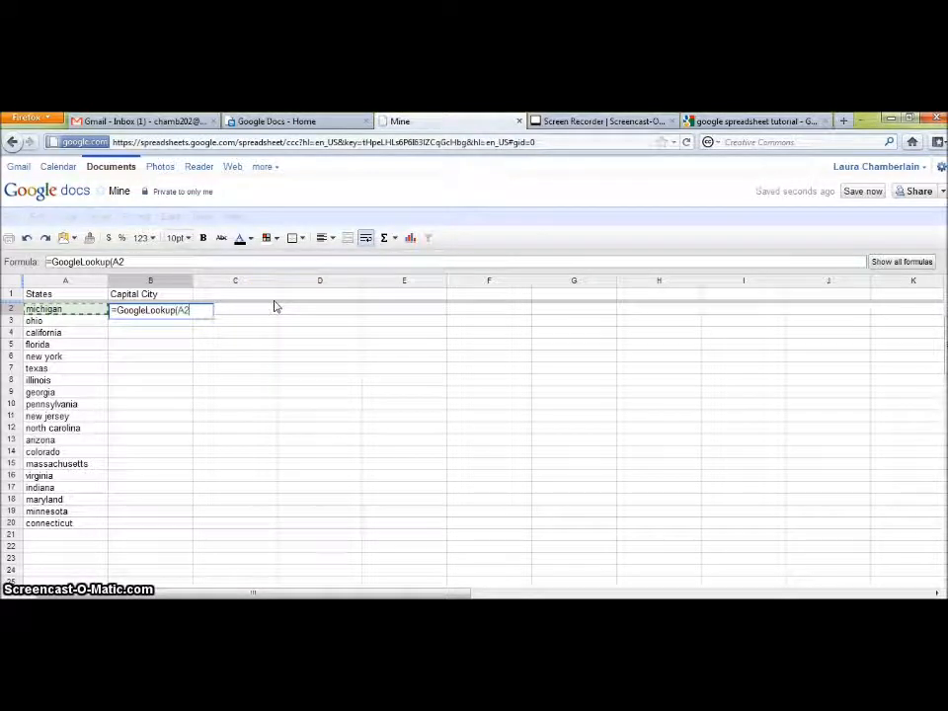
type(",")
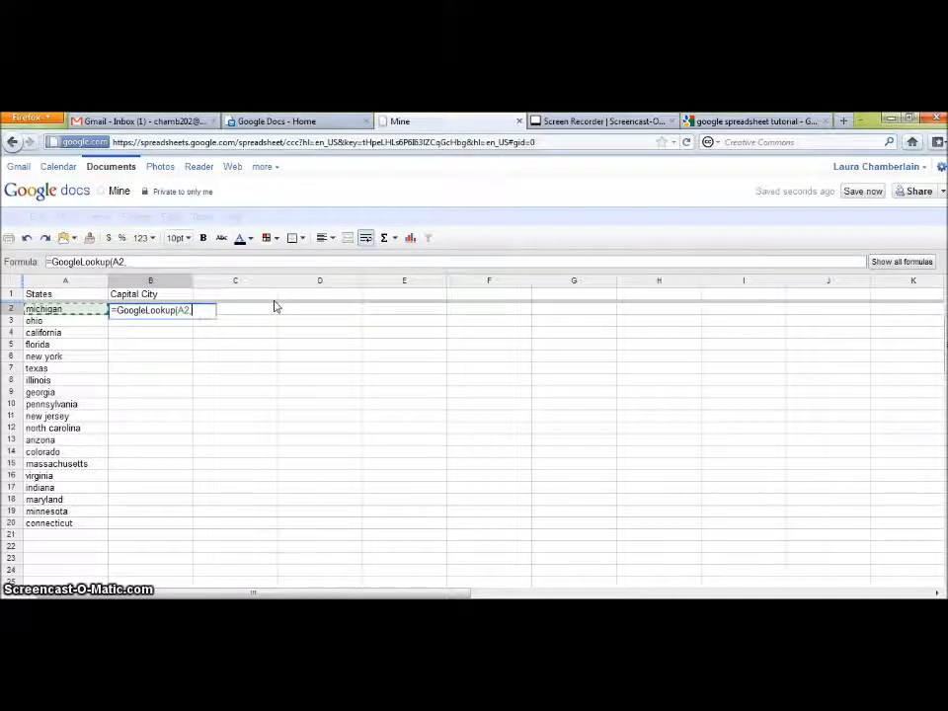
type("\"capital city")
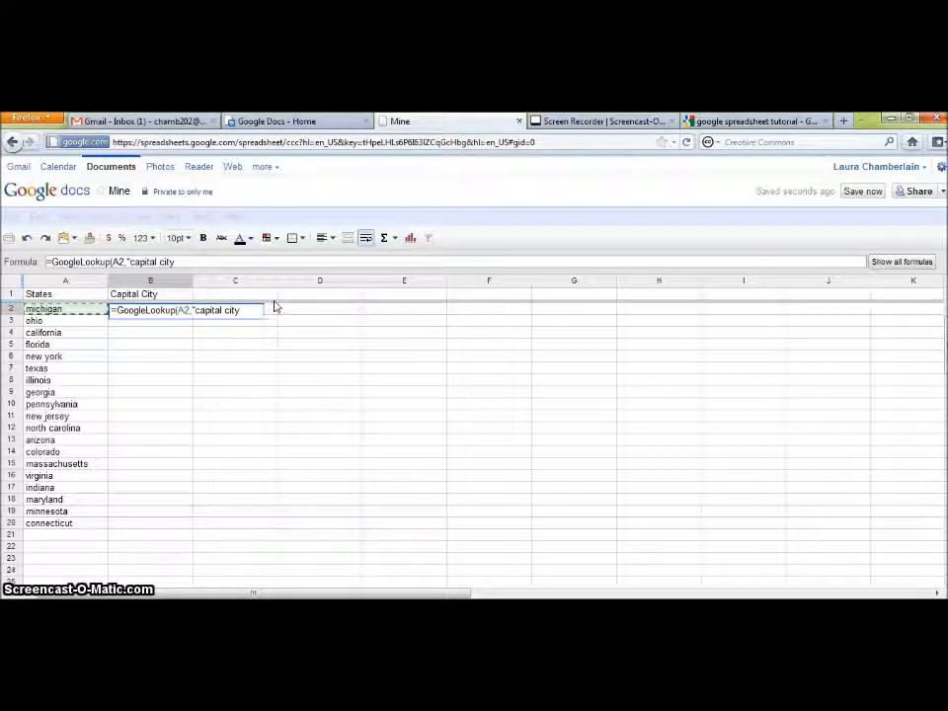
type("\"")
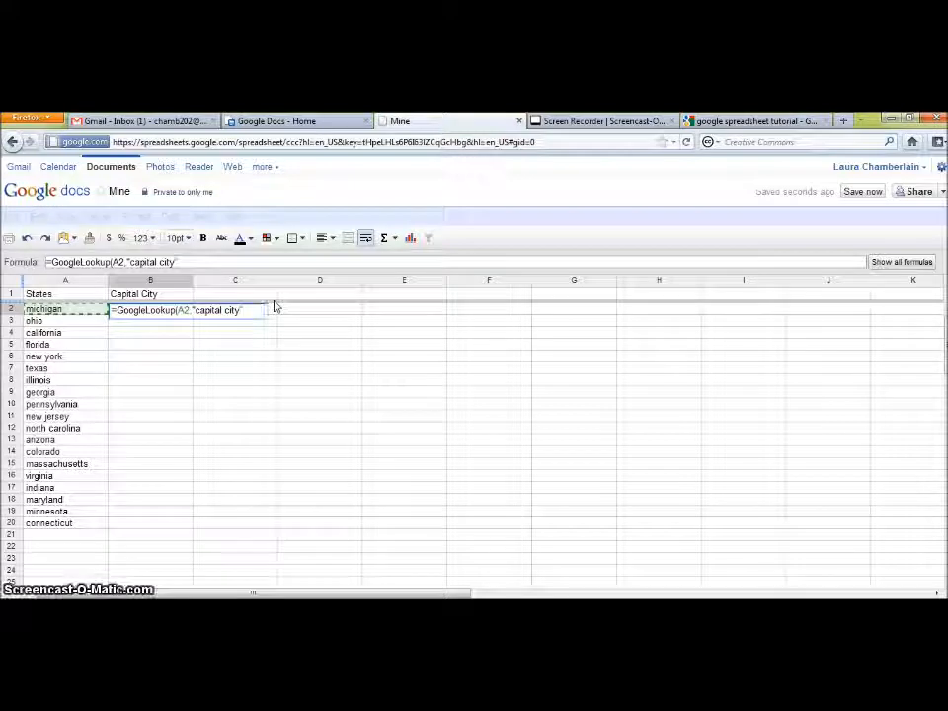
type(")")
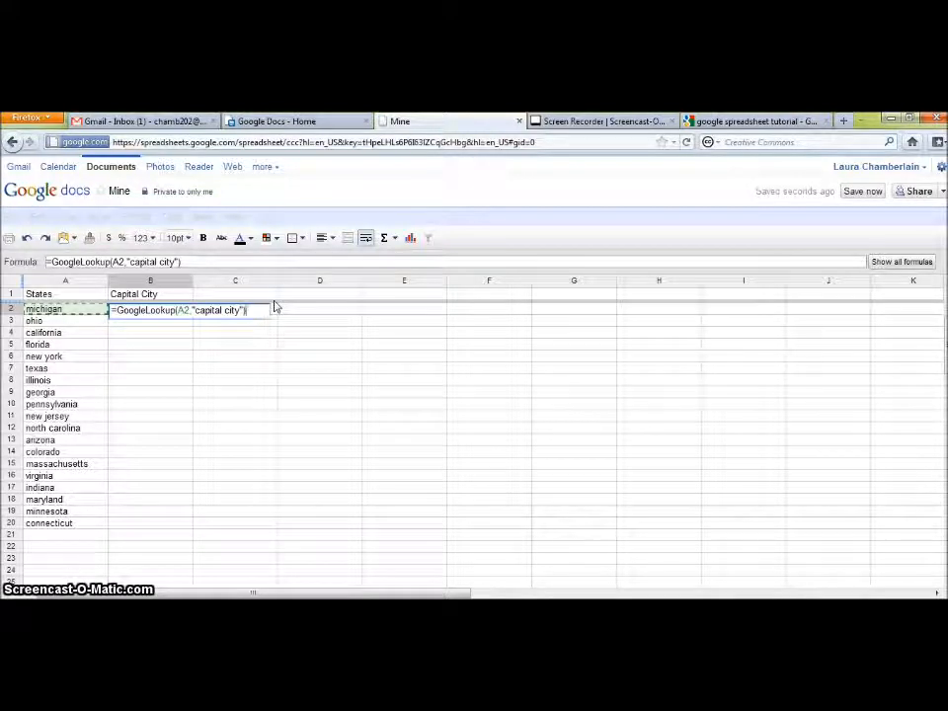
key("Return")
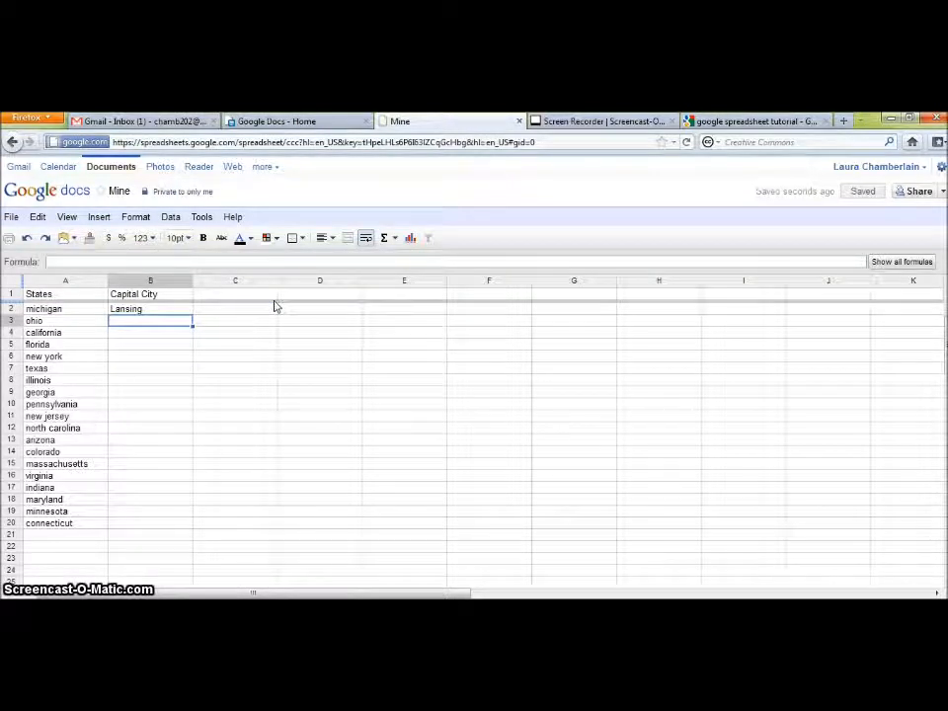
- Copy B2's GoogleLookup formula down to B20, filling capitals from Columbus to Hartford
left_click(123, 312)
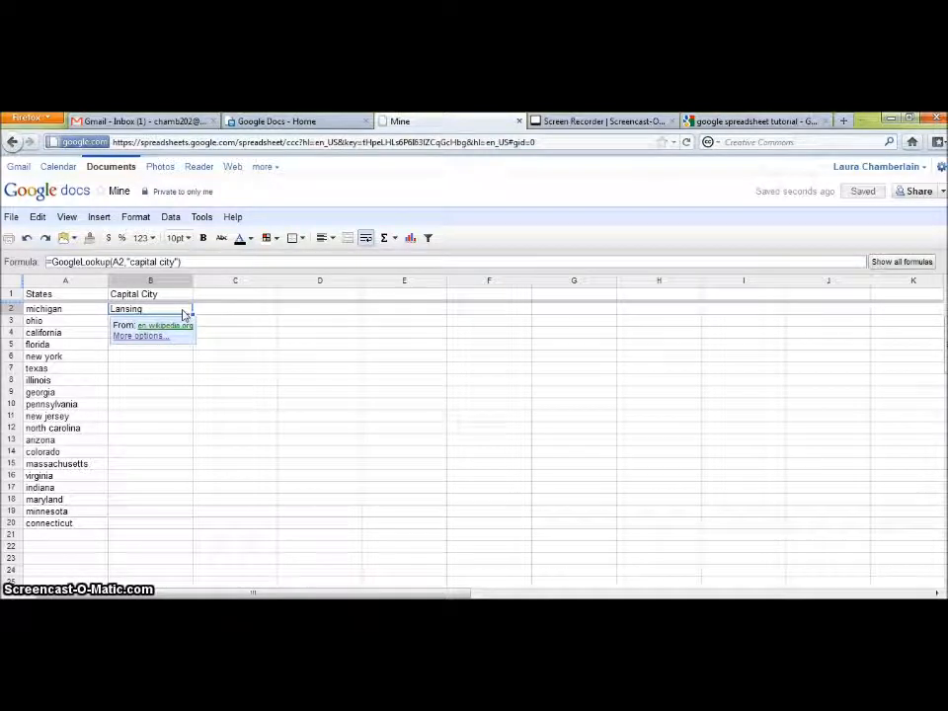
left_click(168, 312)
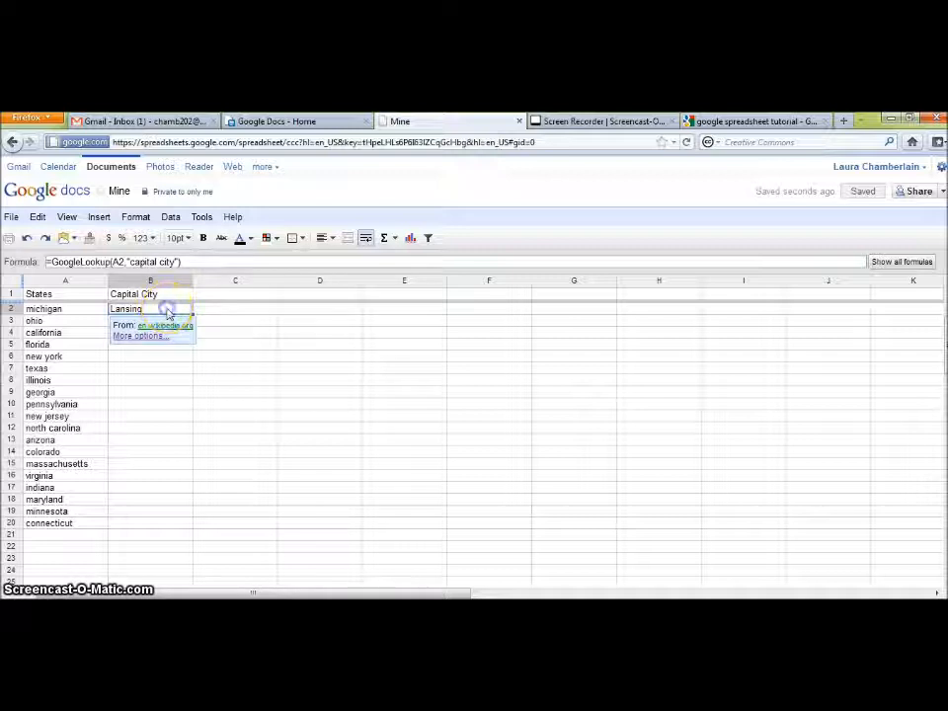
left_click(185, 312)
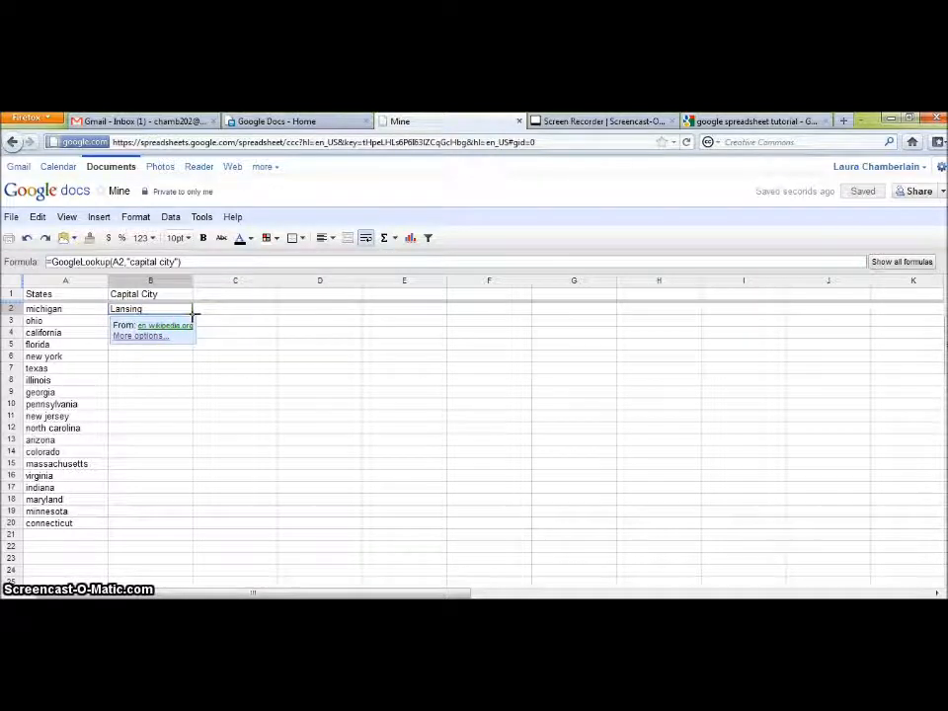
mouse_move(193, 314)
left_mouse_down()
mouse_move(176, 472)
mouse_move(181, 524)
left_mouse_up()
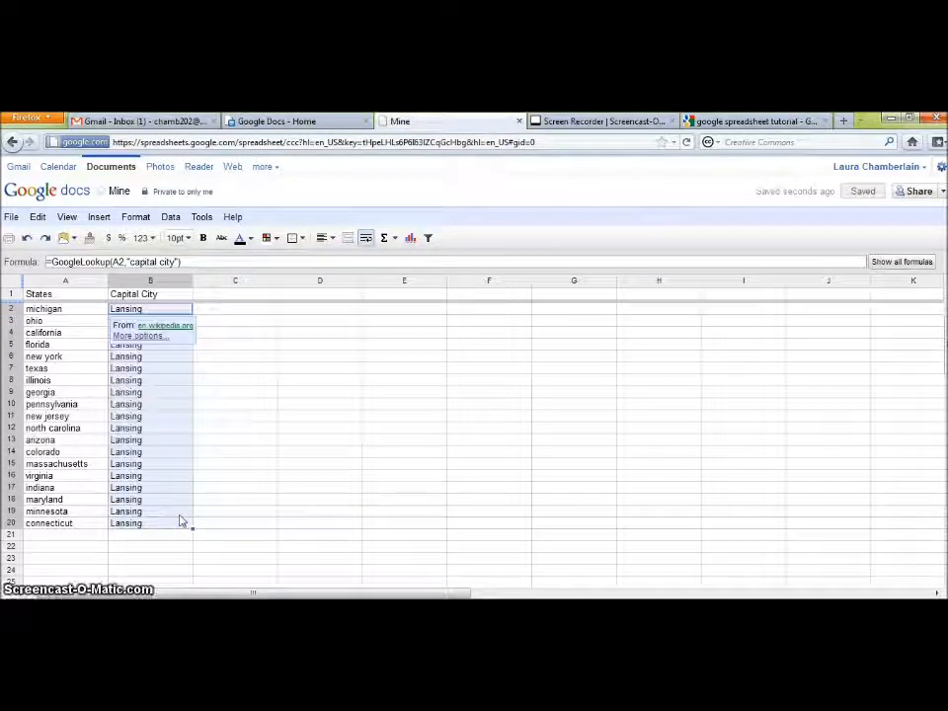
left_click(214, 372)
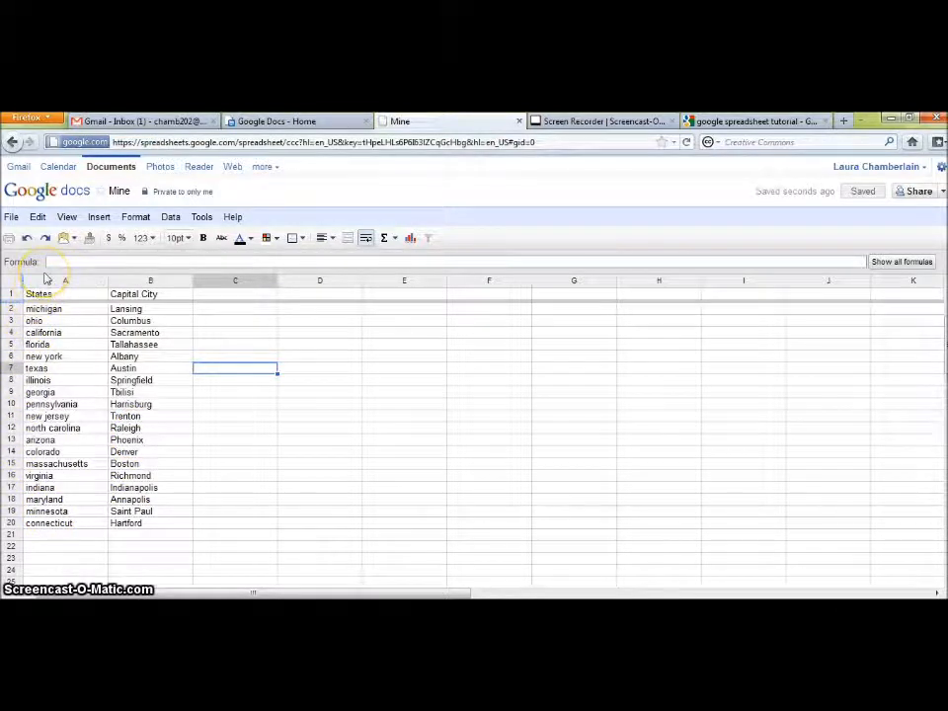
- Browse the Charts, Tables and Maps gadget categories and add the Map gadget to the spreadsheet
left_click(102, 218)
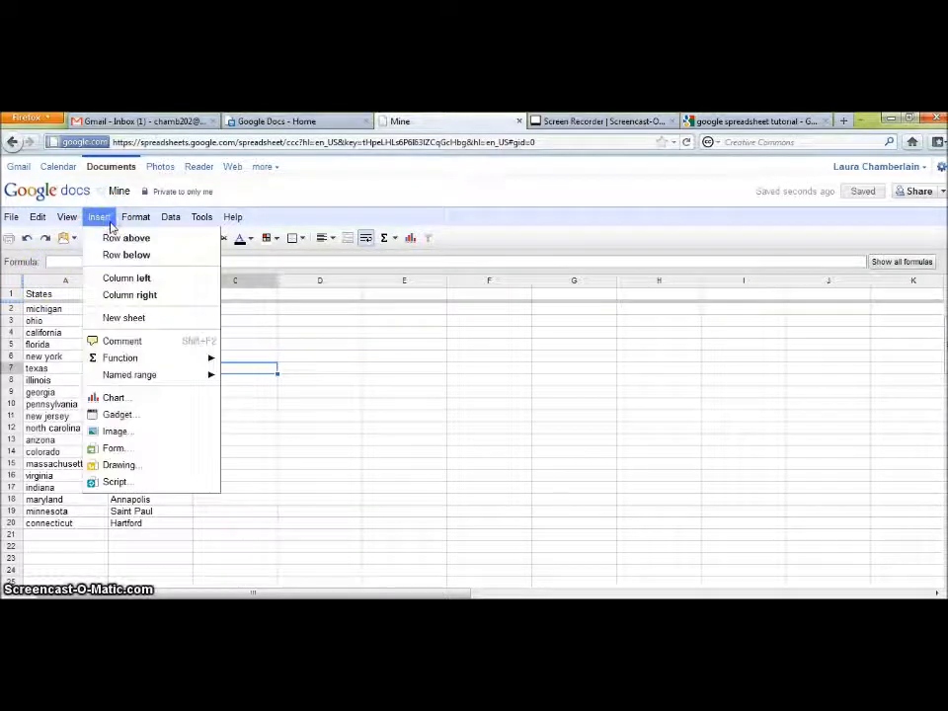
left_click(117, 414)
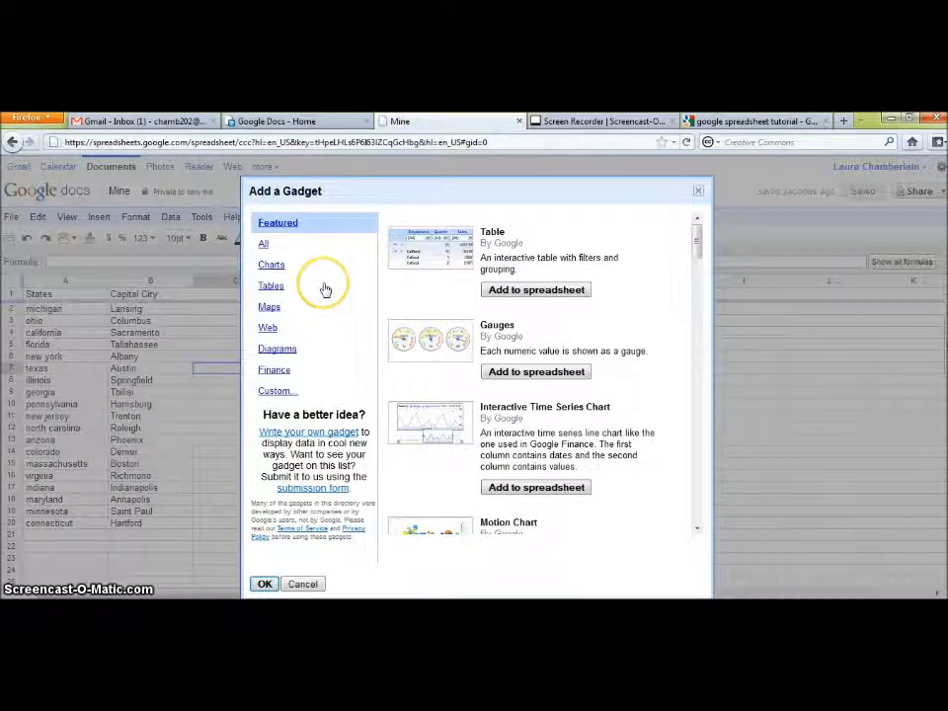
left_click(275, 264)
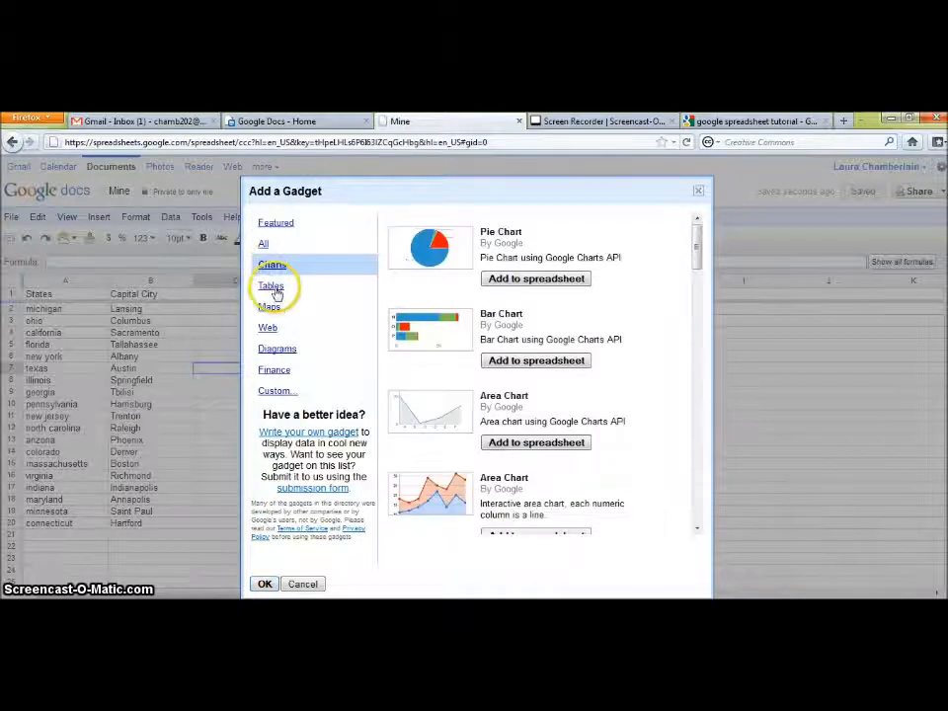
left_click(270, 285)
left_click(269, 308)
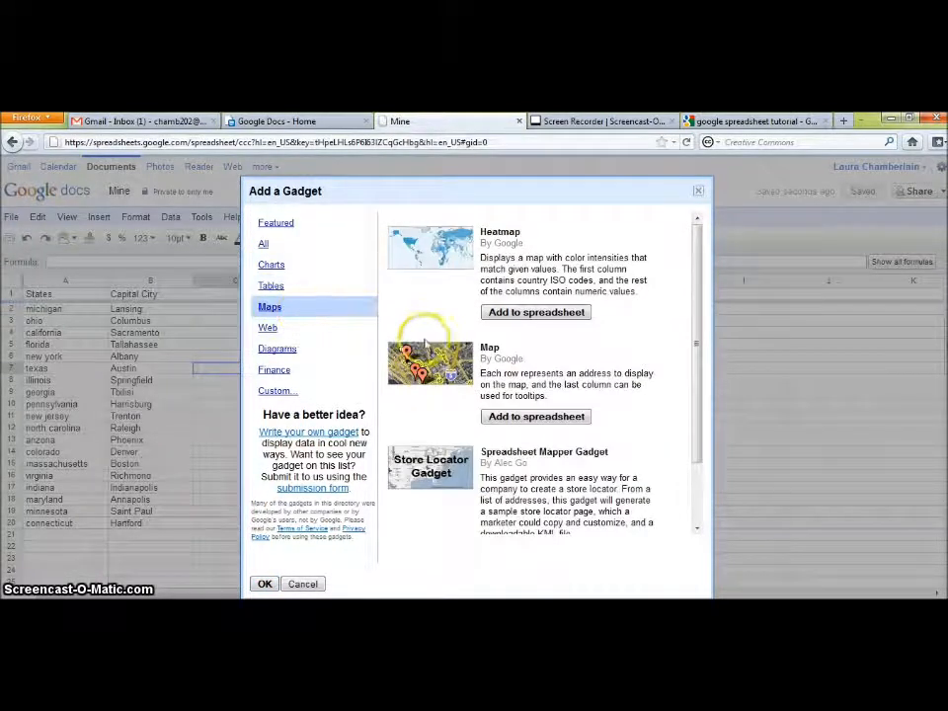
left_click(536, 416)
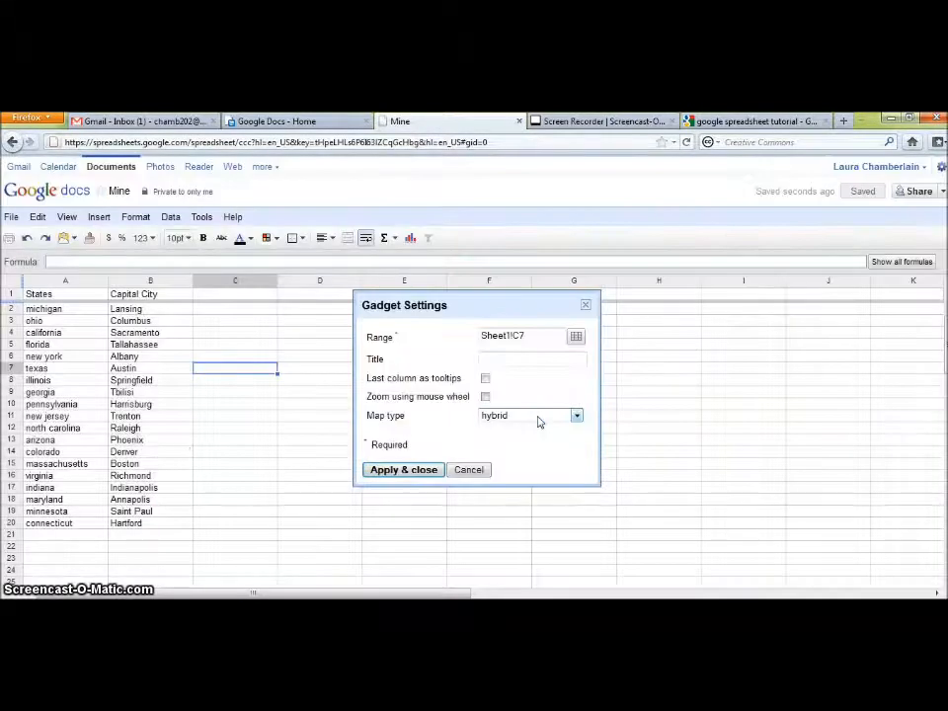
- Set the map gadget's data range to the states and capitals in A2:B20
left_click(533, 334)
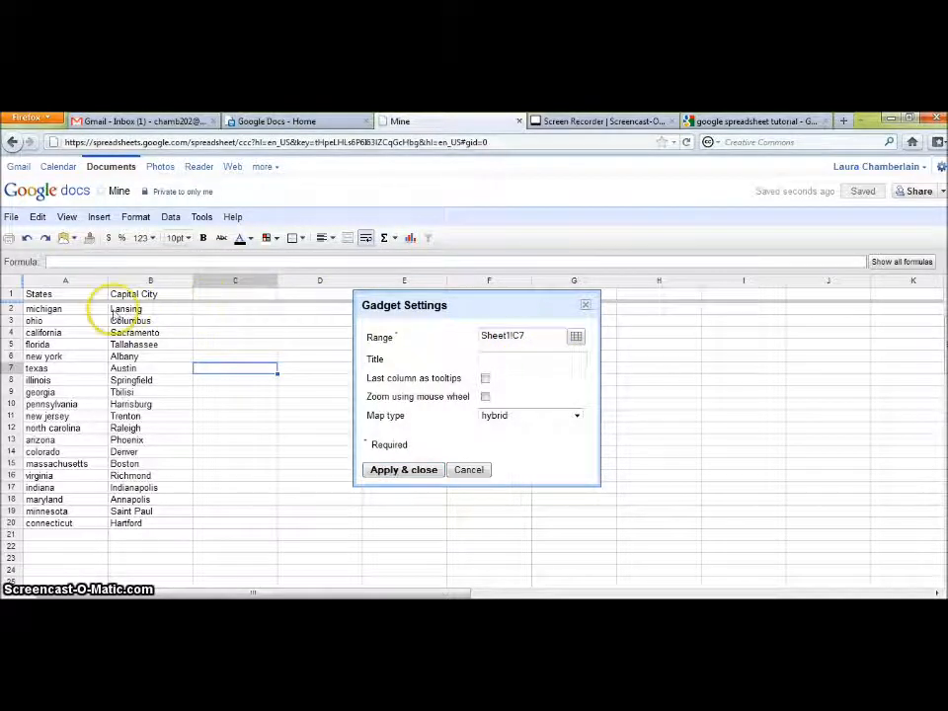
left_click(44, 308)
left_click_drag(122, 316, 151, 526)
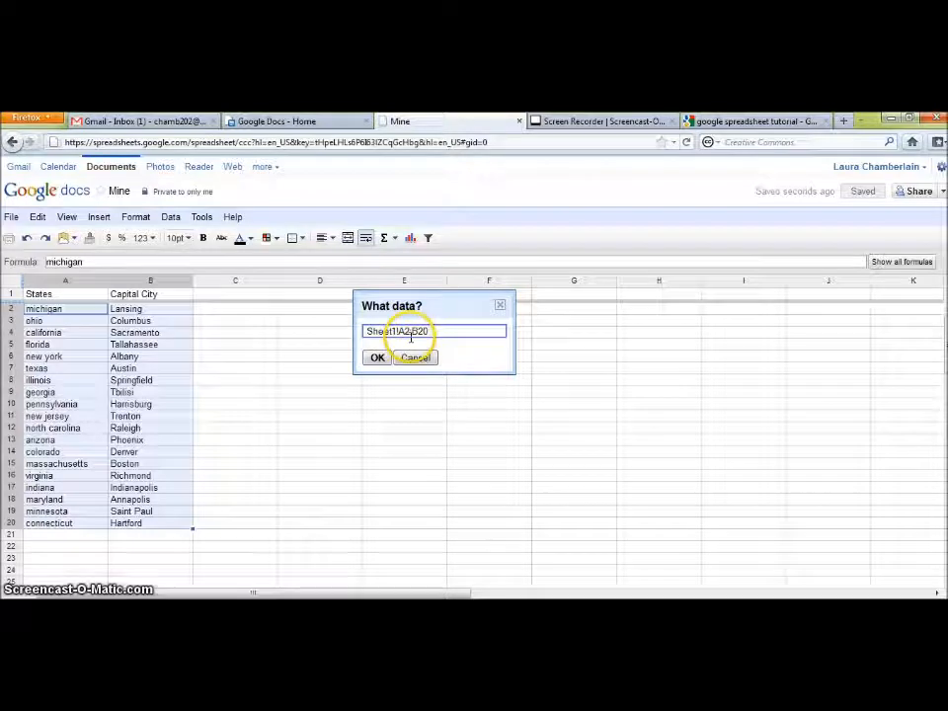
left_click(377, 358)
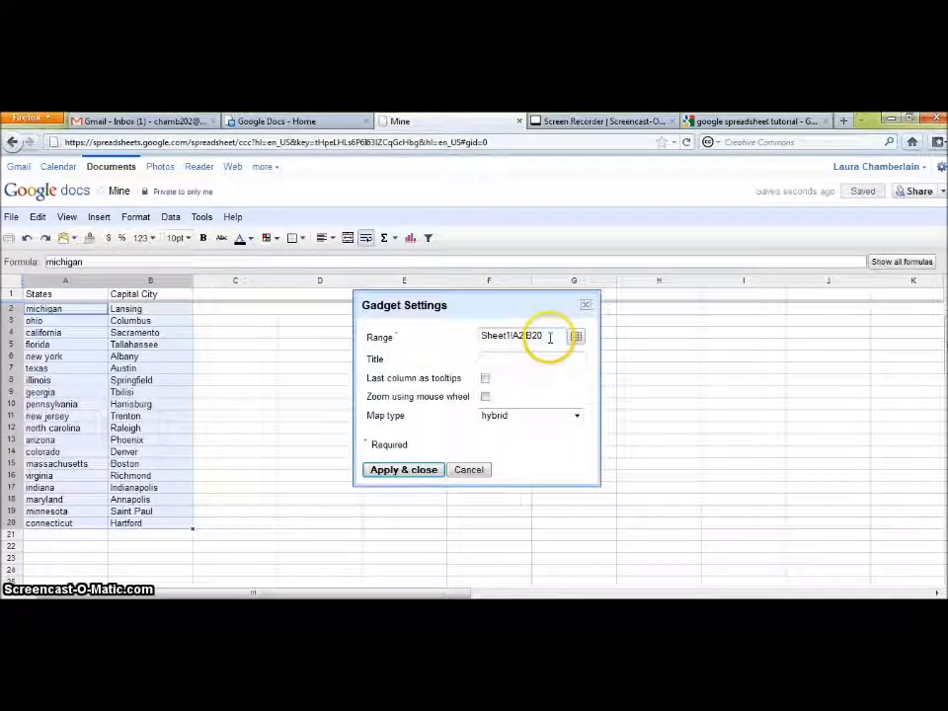
- Title the map 'Capitals', enable capital tooltips and wheel zoom, pick normal map type, and apply
left_click(527, 359)
type("Capitals")
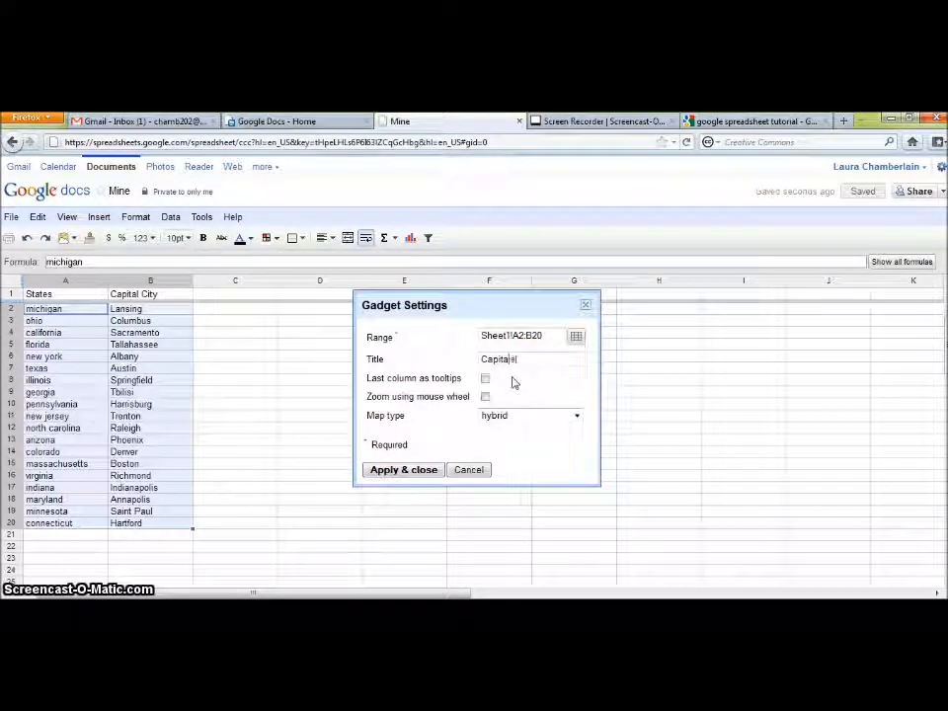
left_click(485, 381)
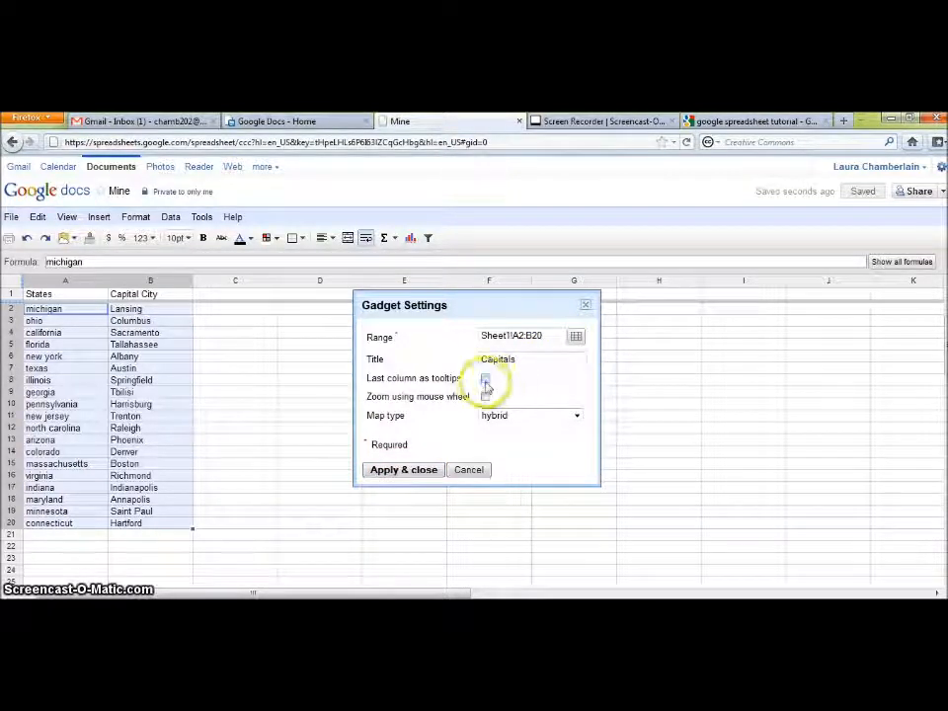
left_click(487, 395)
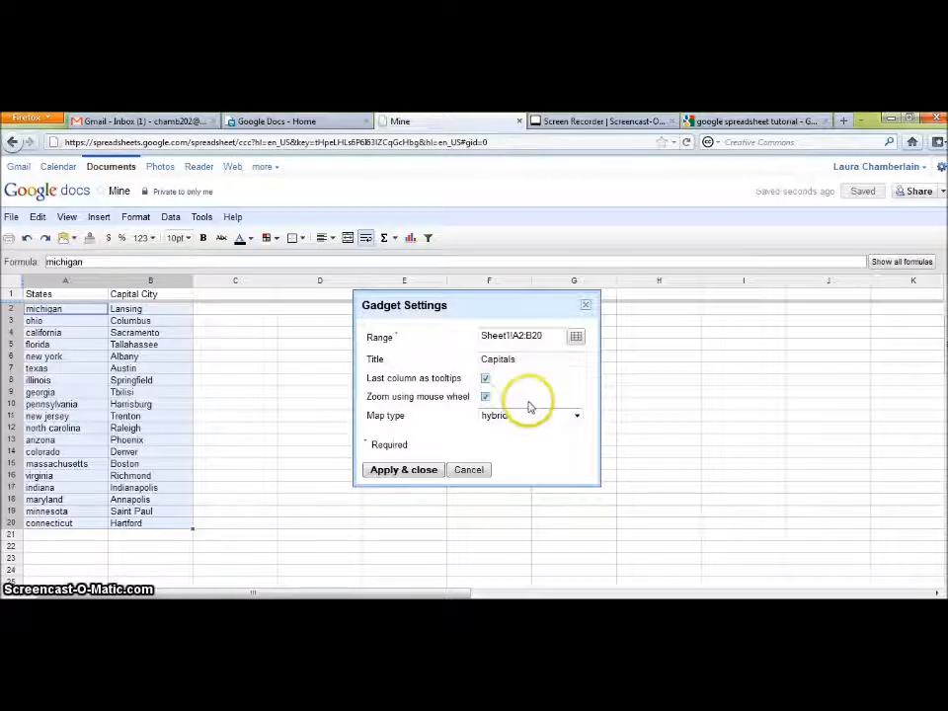
left_click(577, 415)
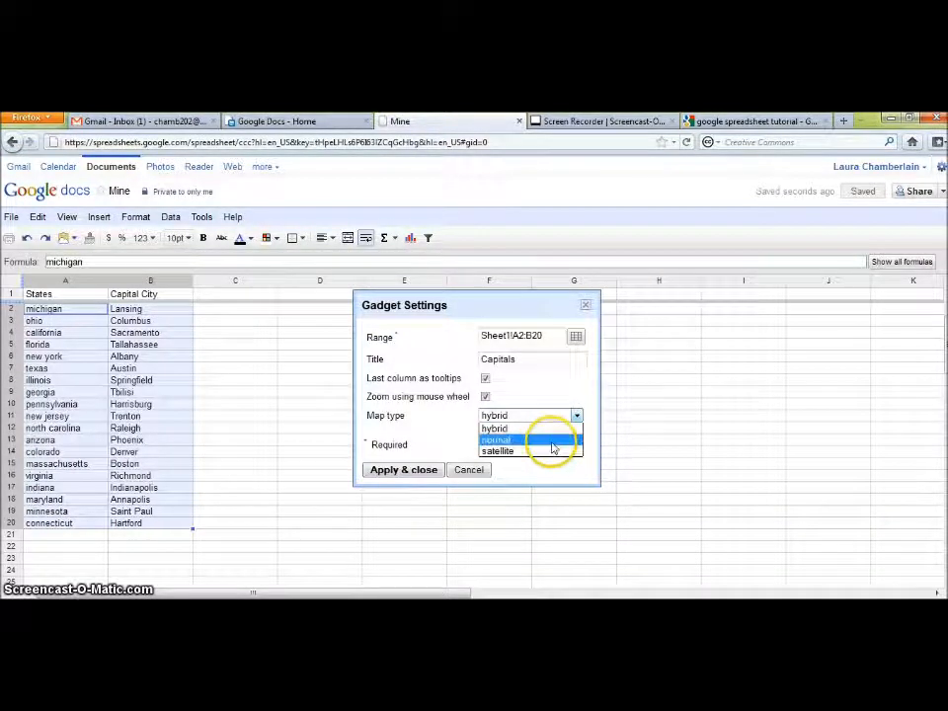
left_click(552, 444)
left_click(403, 472)
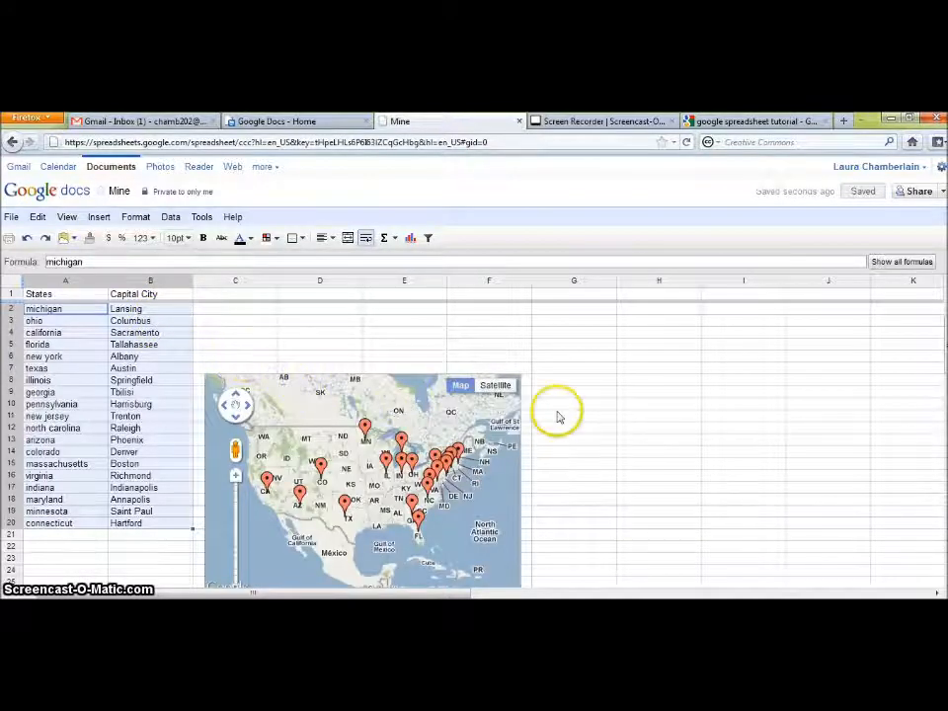
- Show the Minnesota marker's Saint Paul info balloon on the capitals map
scroll(538, 412, "down", 1)
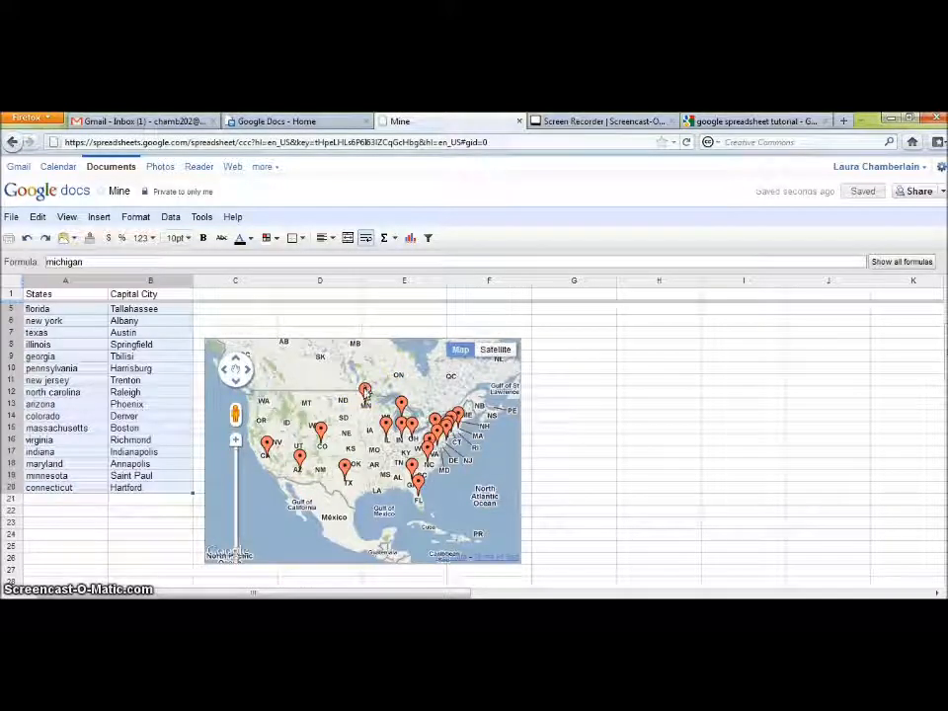
left_click(364, 389)
left_click(364, 389)
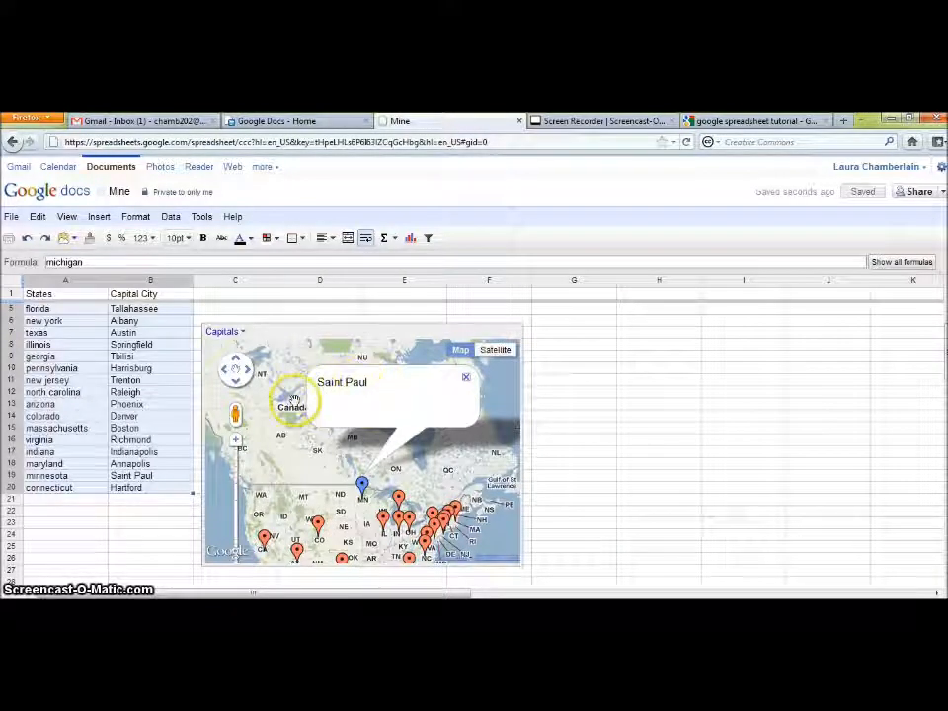
- Zoom the map in around central Canada, then back out to North America
double_click(320, 445)
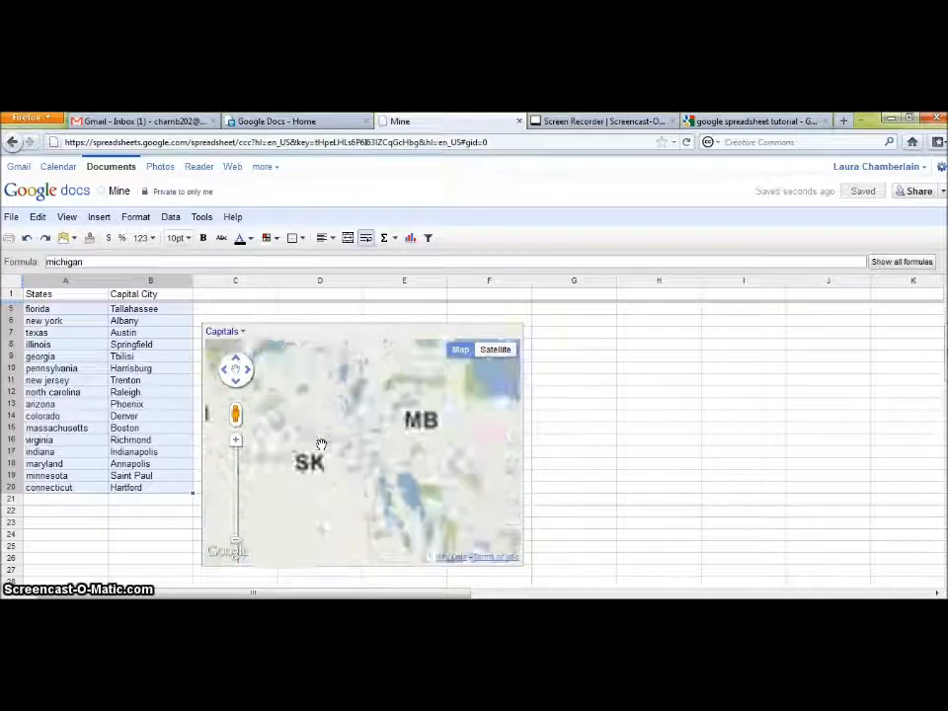
scroll(320, 445, "down", 4)
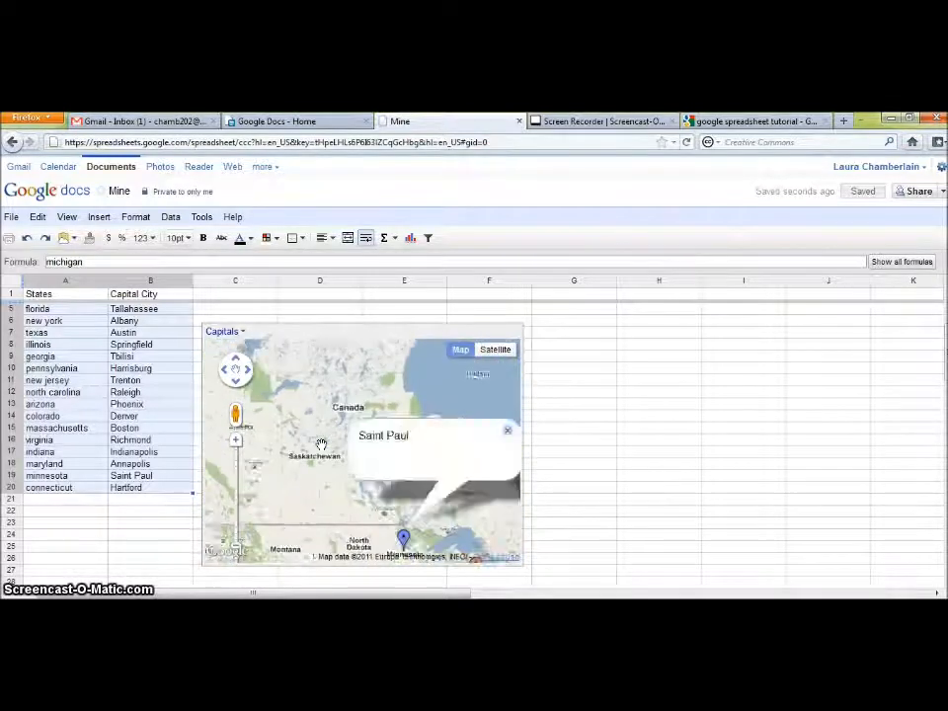
scroll(320, 445, "up", 2)
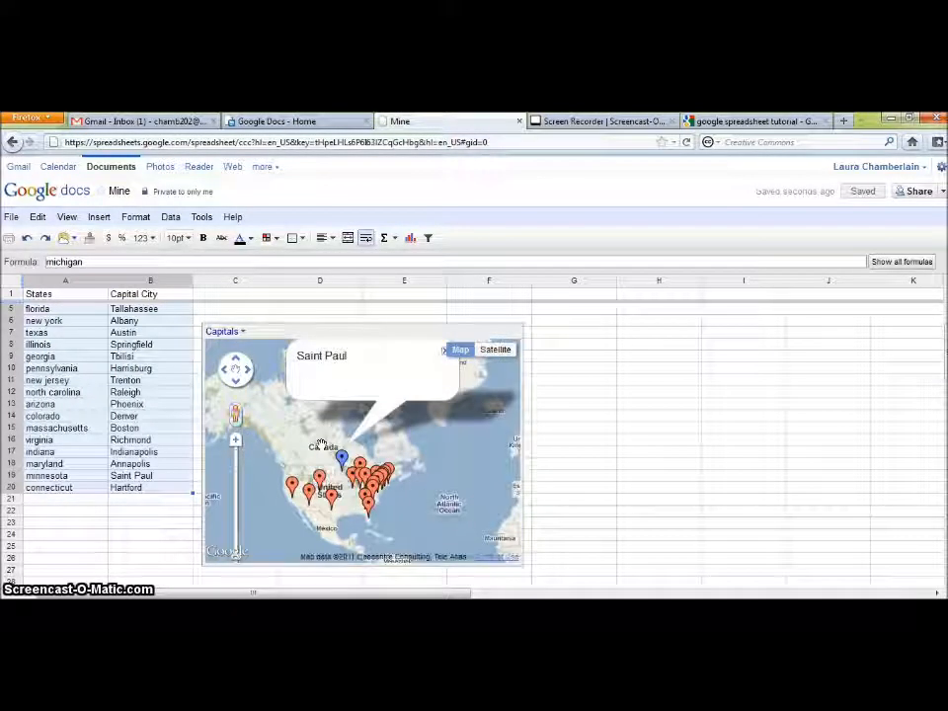
left_click(318, 437)
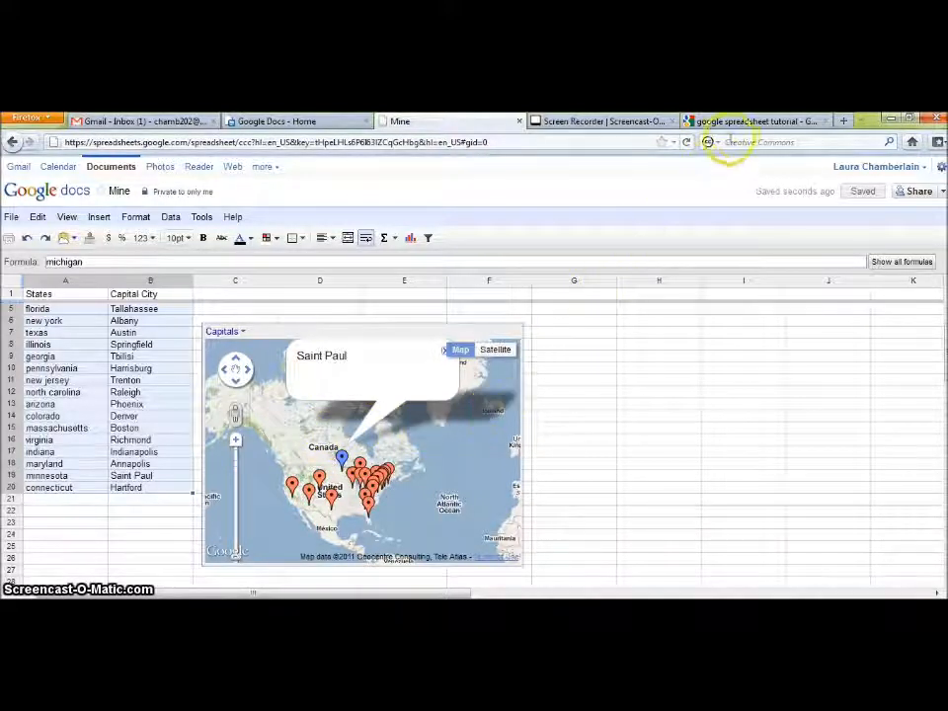
left_click(750, 121)
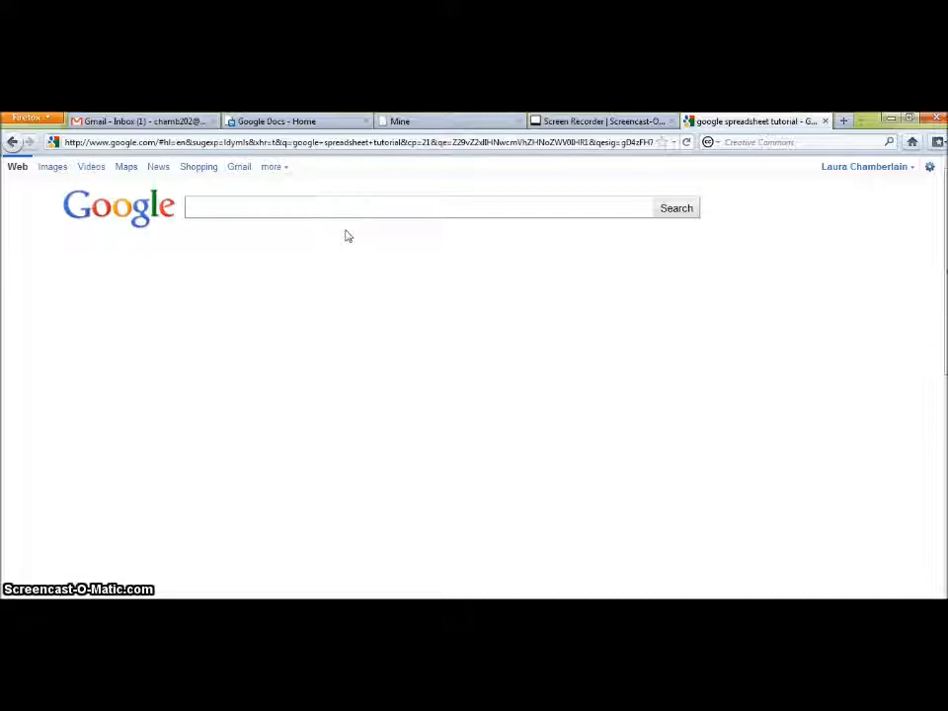
- Search Google for 'google spreadsheet tutorial' and scroll through the results
type("google spreadsheet t")
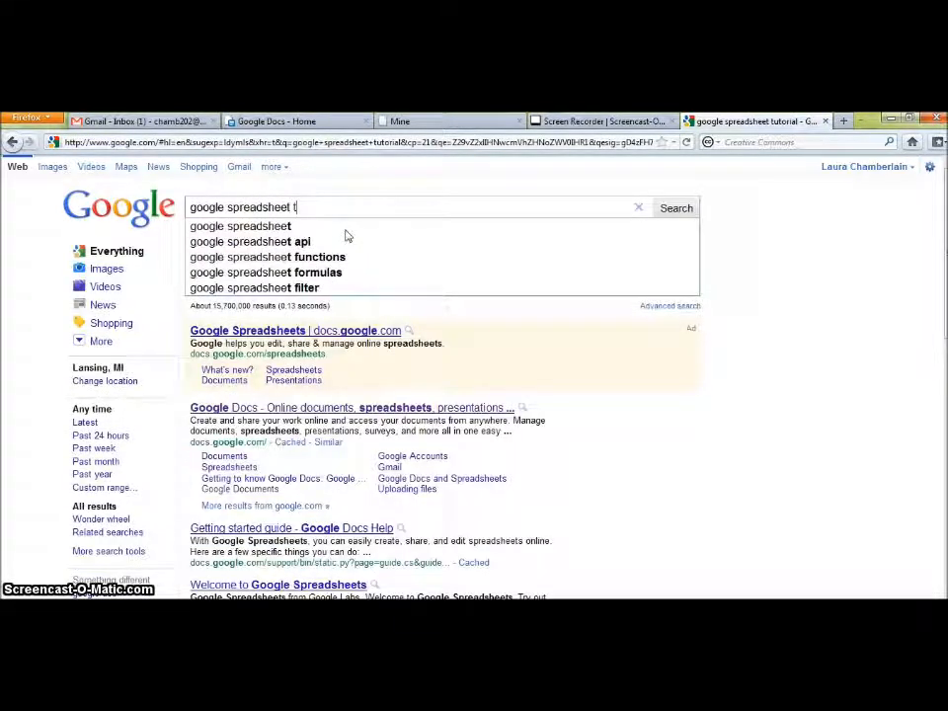
type("utorial")
key("Return")
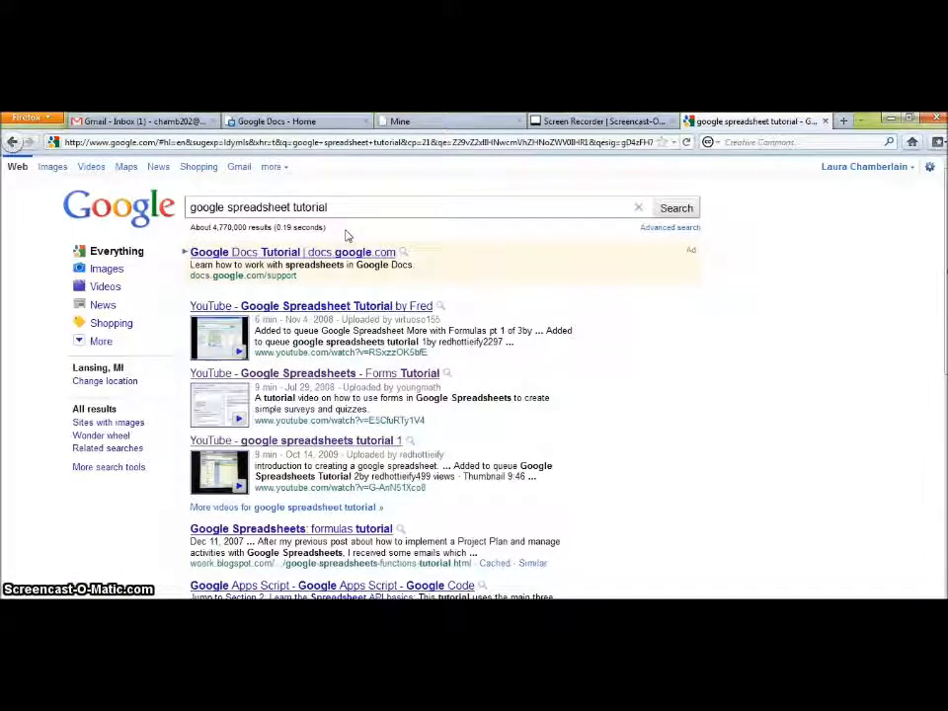
scroll(482, 258, "down", 3)
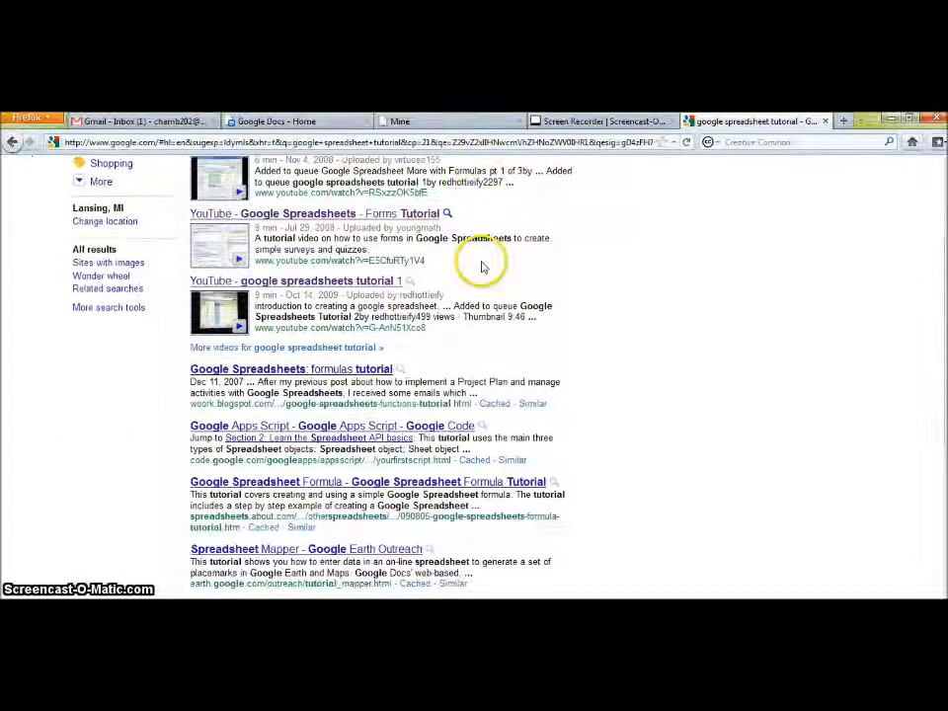
scroll(483, 267, "down", 7)
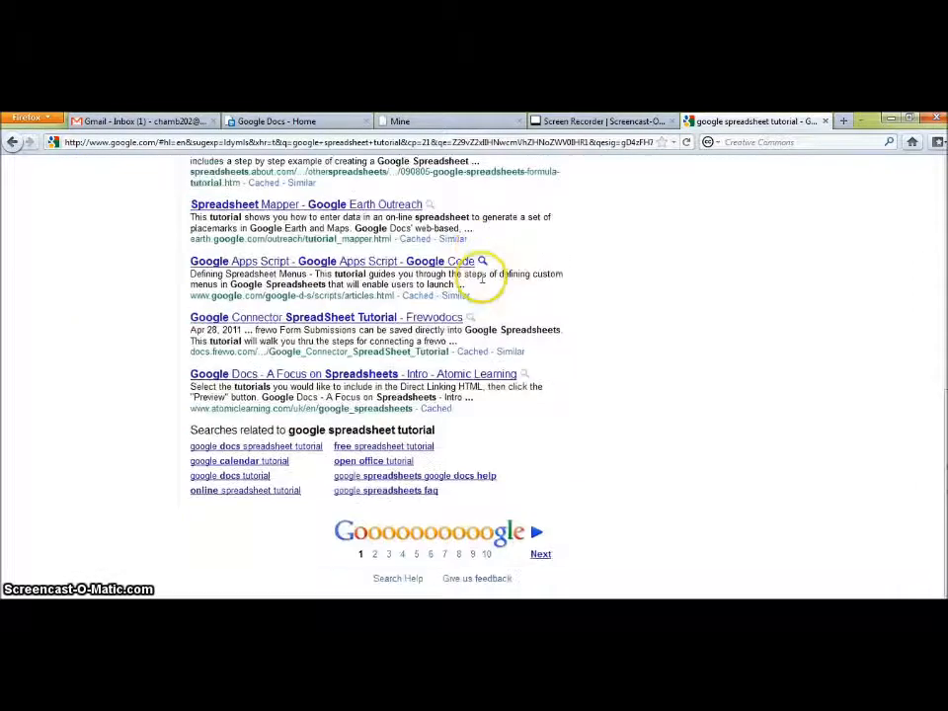
scroll(529, 435, "up", 10)
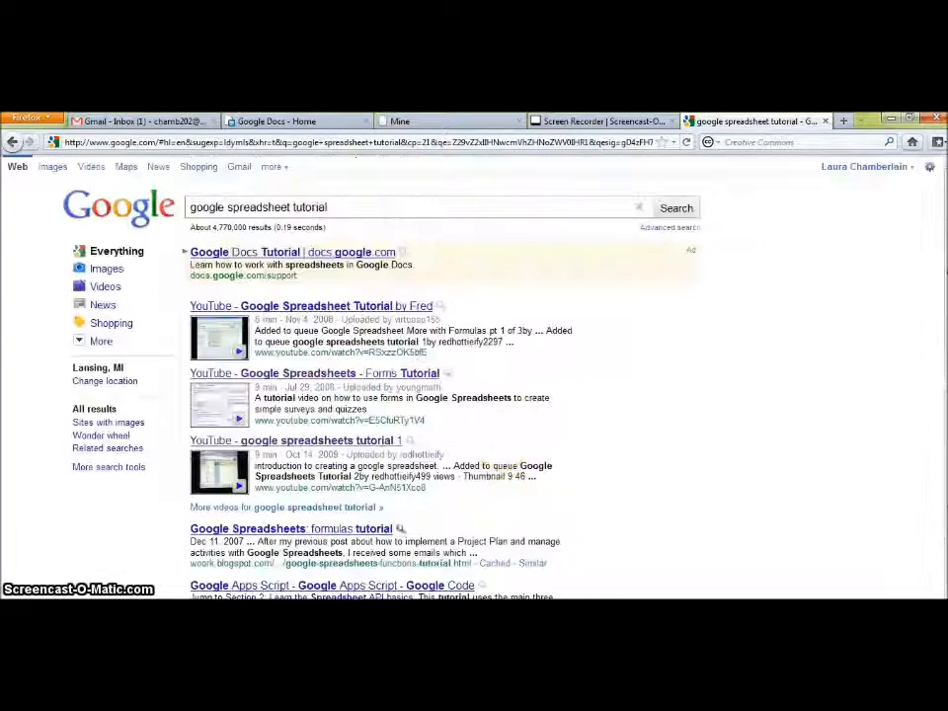